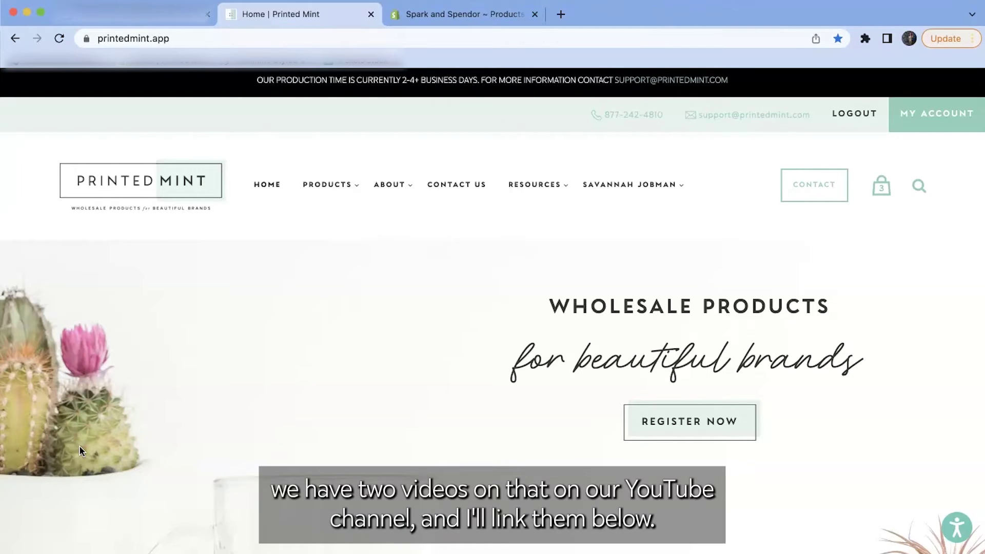
# Open the account's stores page and review the shop integrations and the connected Etsy and Shopify shops
pyautogui.click(100, 448)
pyautogui.click(100, 448)
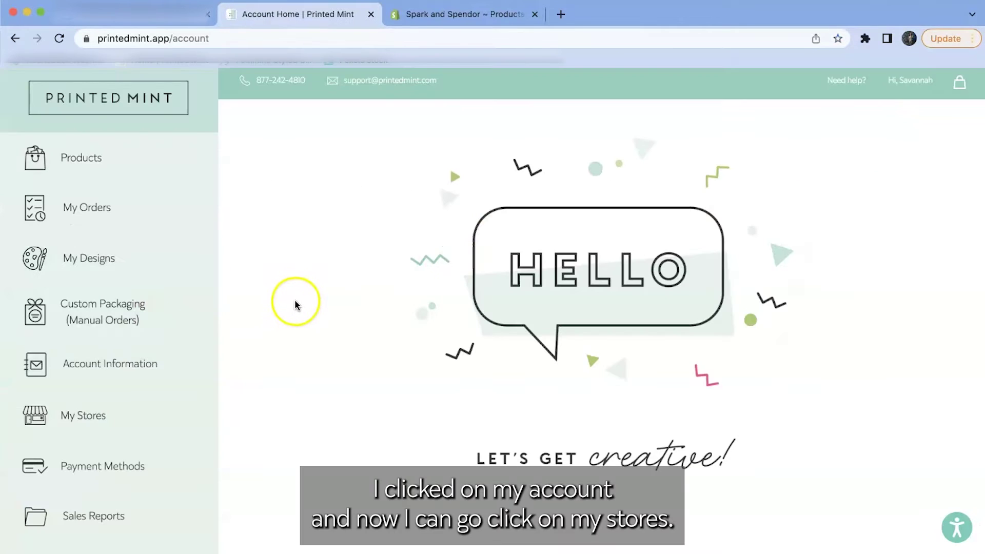
pyautogui.click(153, 430)
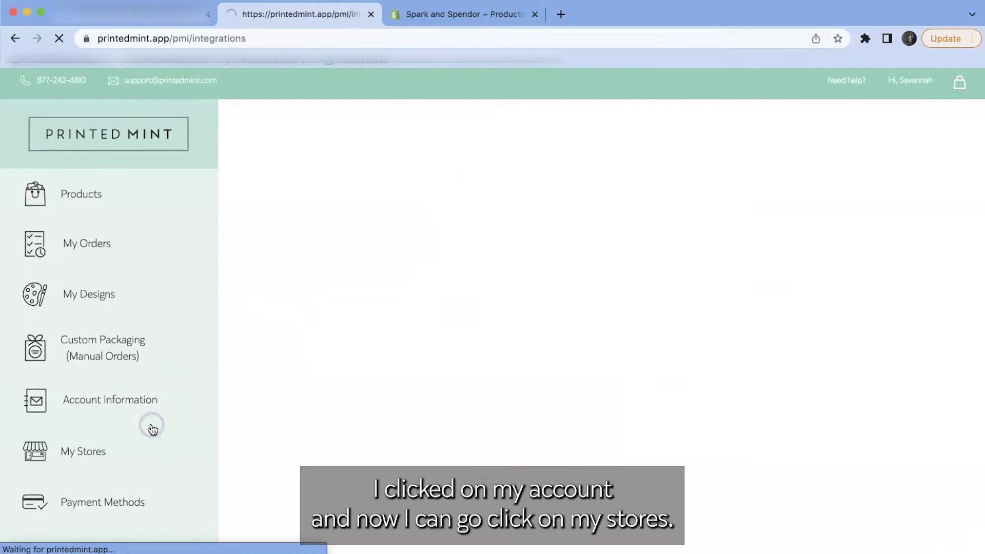
pyautogui.scroll(-3, 450, 398)
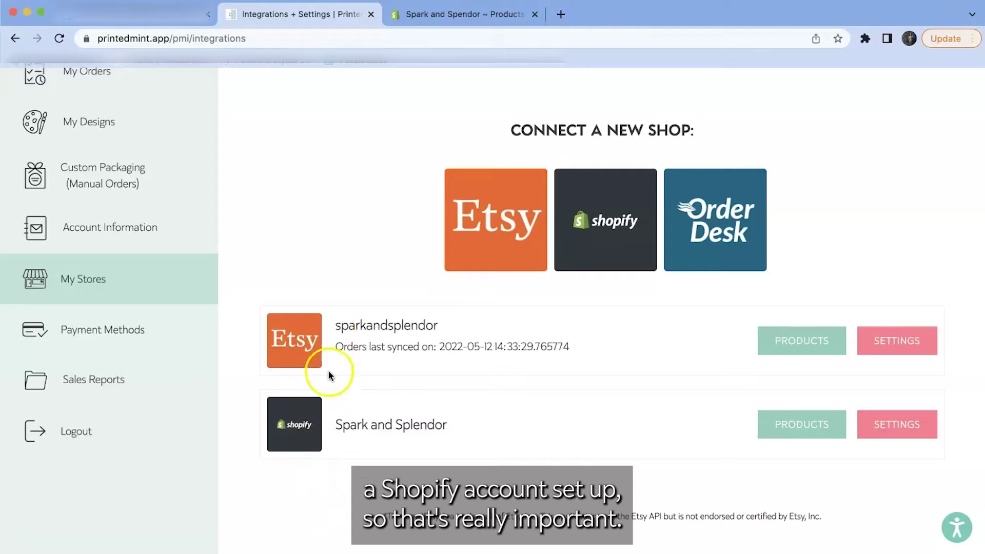
pyautogui.scroll(3, 182, 445)
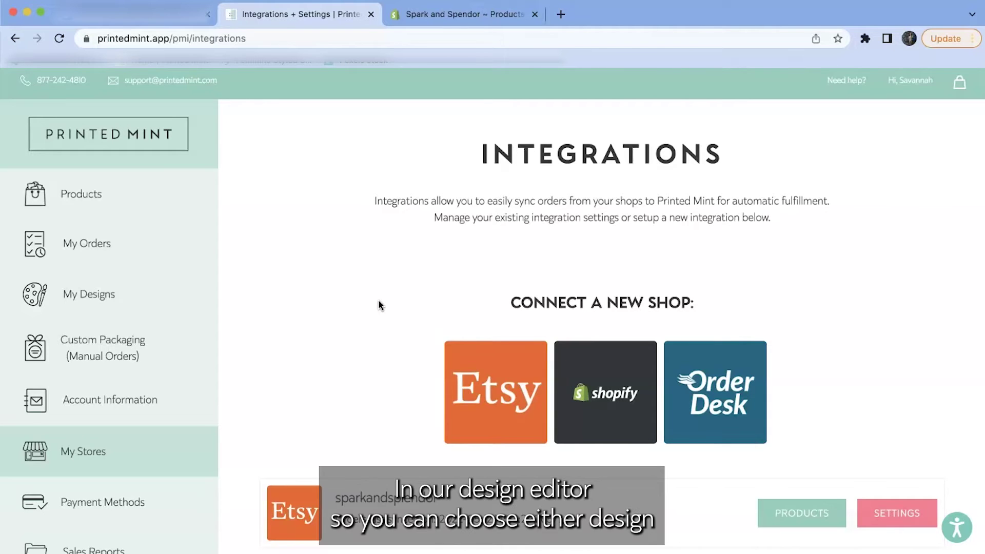
# Go to the Printed Mint product catalogue and narrow it to the Apparel category
pyautogui.click(161, 208)
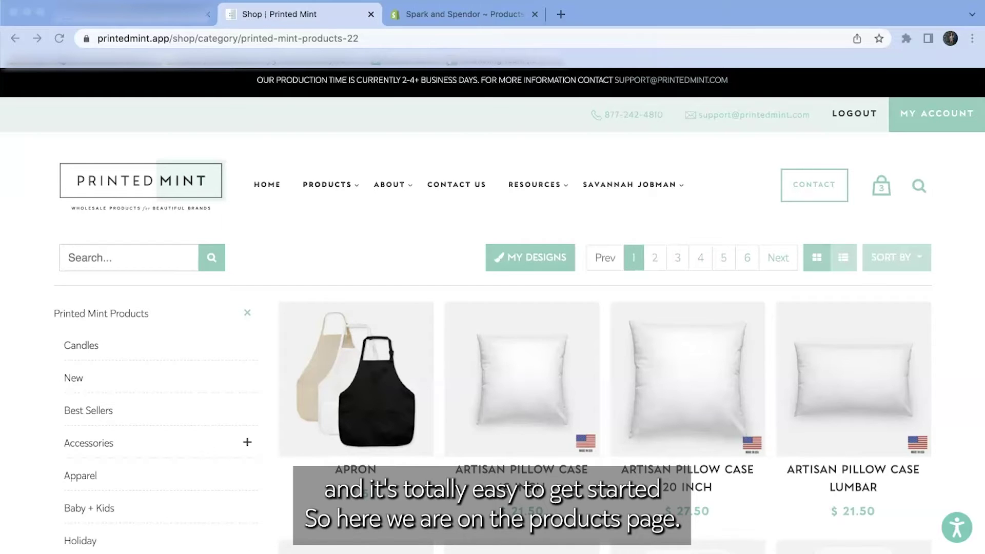
pyautogui.scroll(-3, 407, 266)
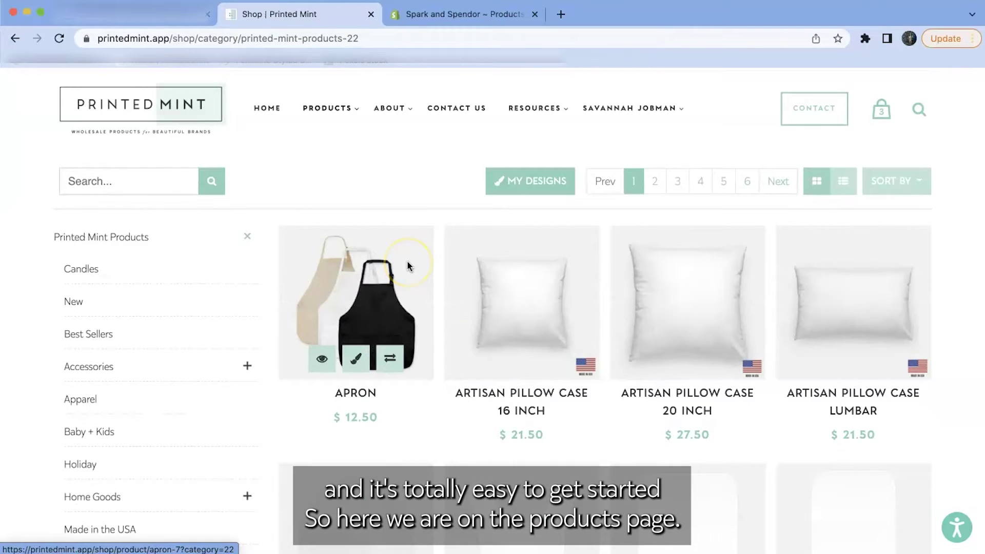
pyautogui.scroll(-5, 409, 265)
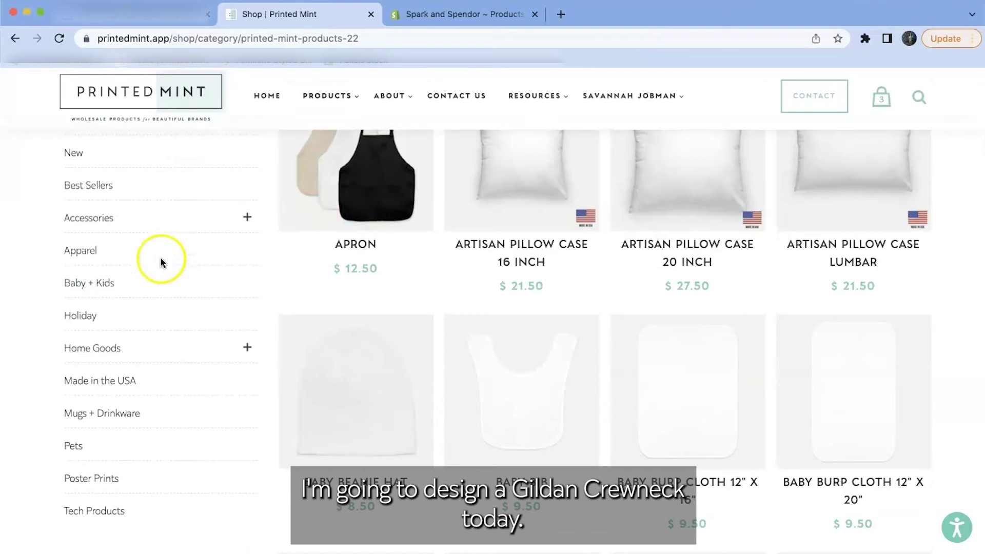
pyautogui.click(100, 253)
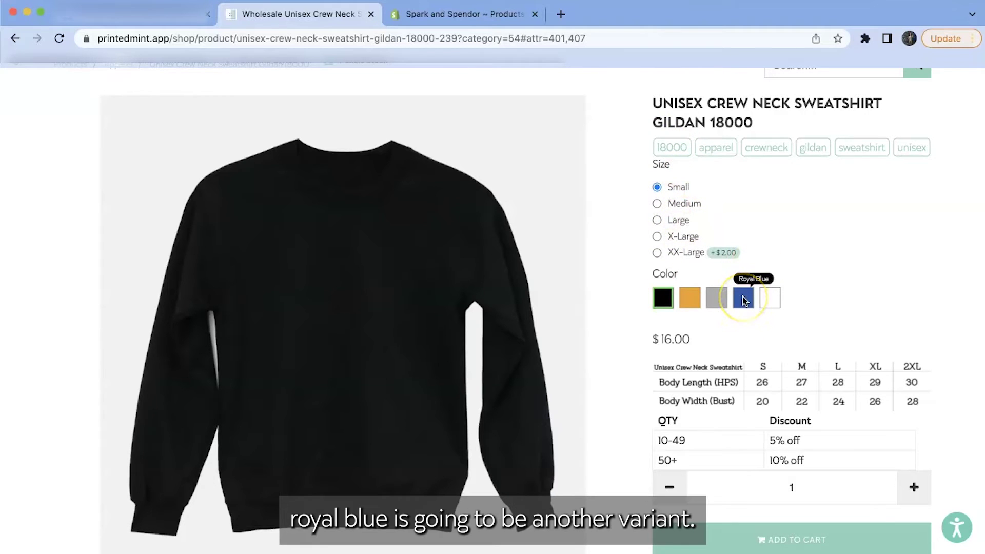
# Start a design for the Unisex Crew Neck Sweatshirt Gildan 18000 from its product page
pyautogui.scroll(-4, 688, 328)
pyautogui.scroll(-1, 689, 327)
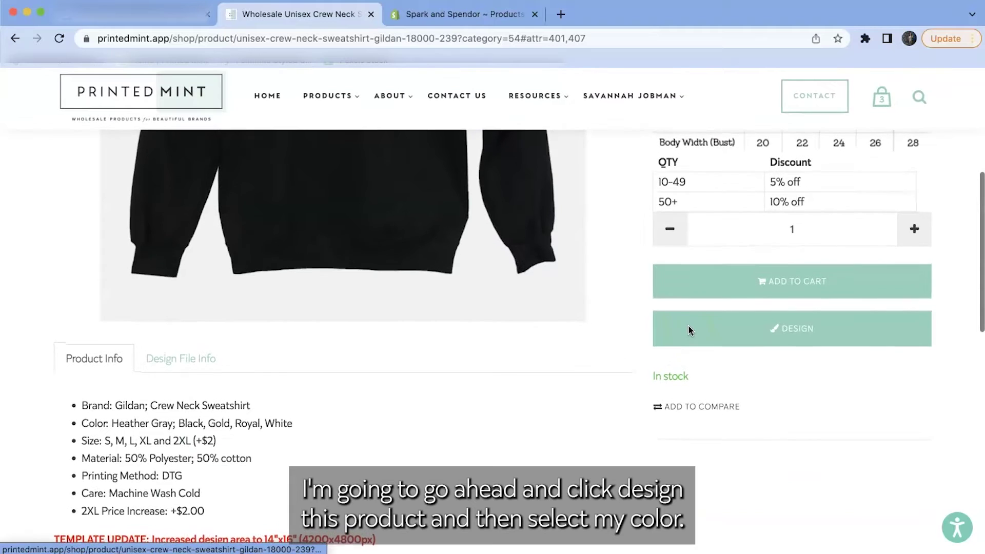
pyautogui.click(689, 328)
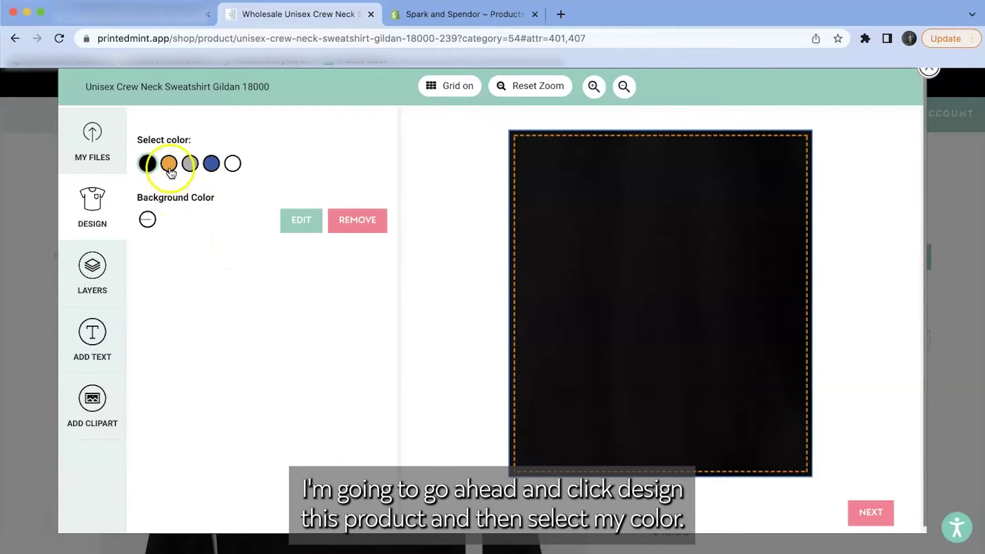
# Choose the gold sweatshirt colour and place the saved college heights.png artwork on the print area
pyautogui.click(169, 164)
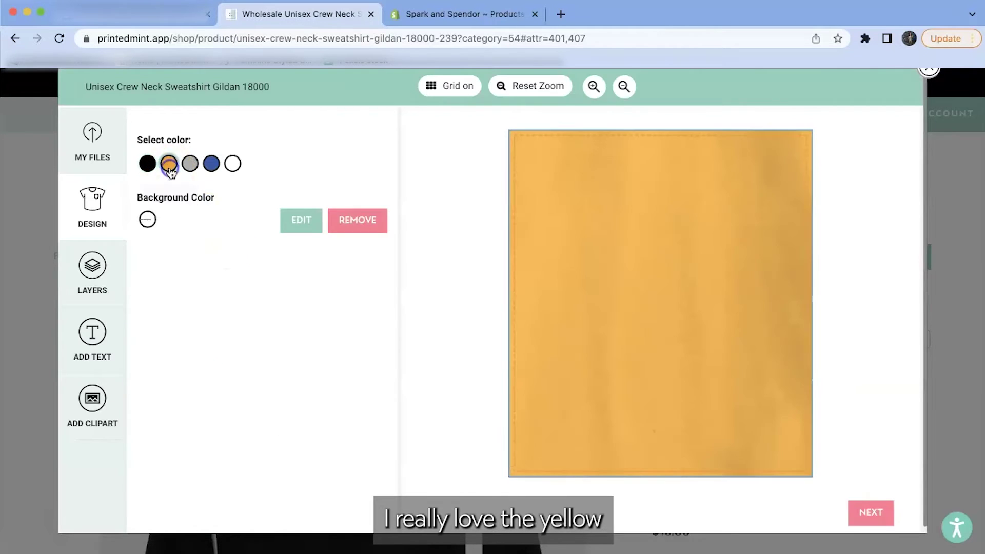
pyautogui.click(103, 164)
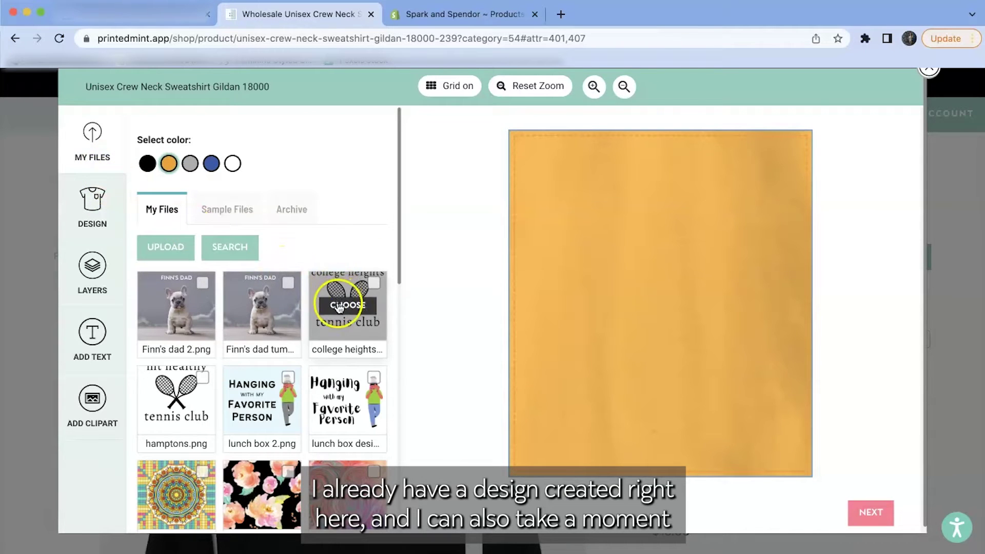
pyautogui.click(335, 293)
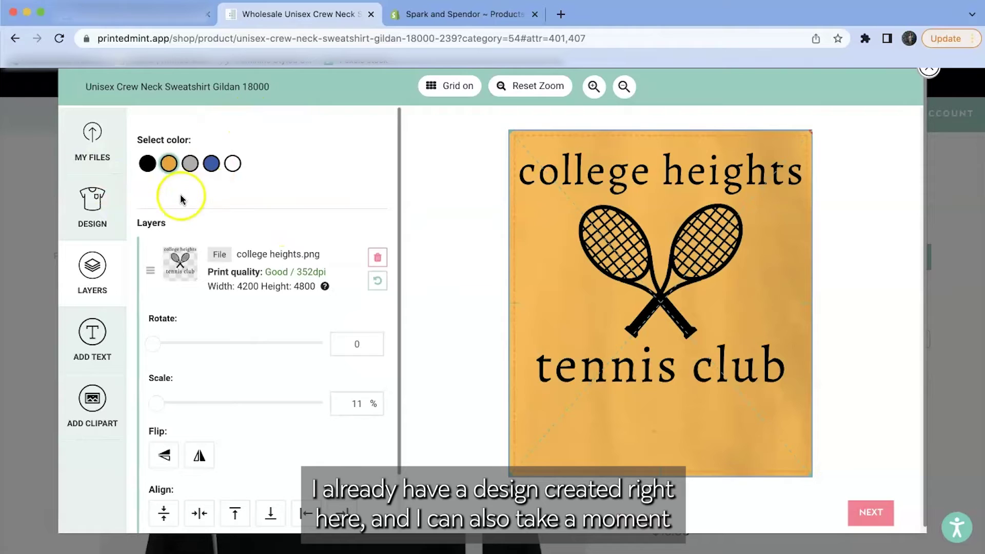
# Preview the artwork on the black, gold, gray, blue and white sweatshirts, ending with gold selected
pyautogui.click(147, 167)
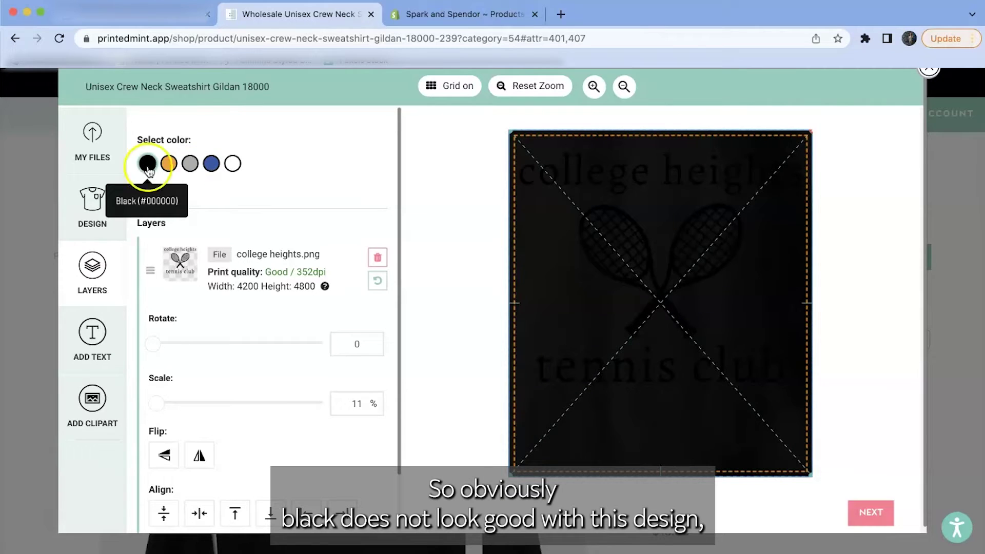
pyautogui.click(167, 170)
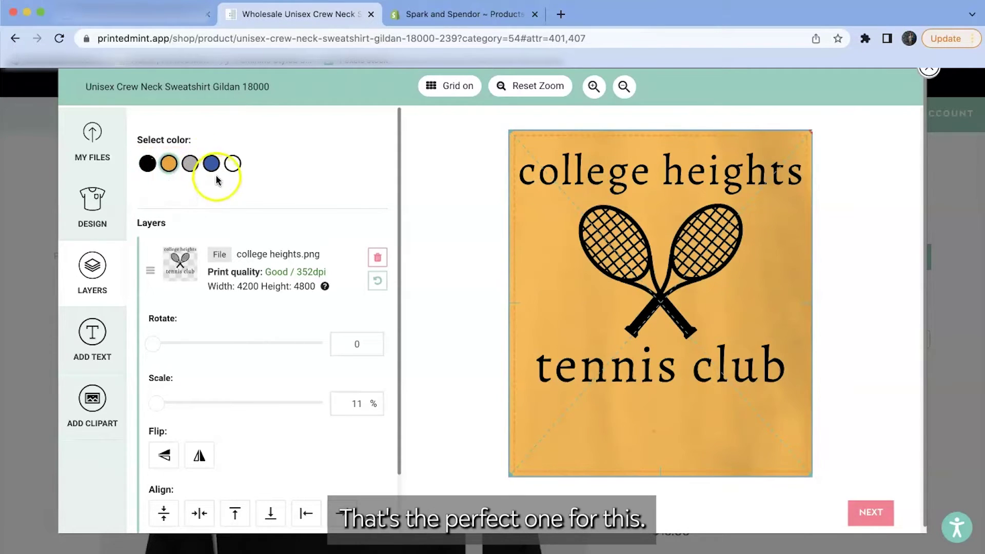
pyautogui.click(190, 165)
pyautogui.click(209, 166)
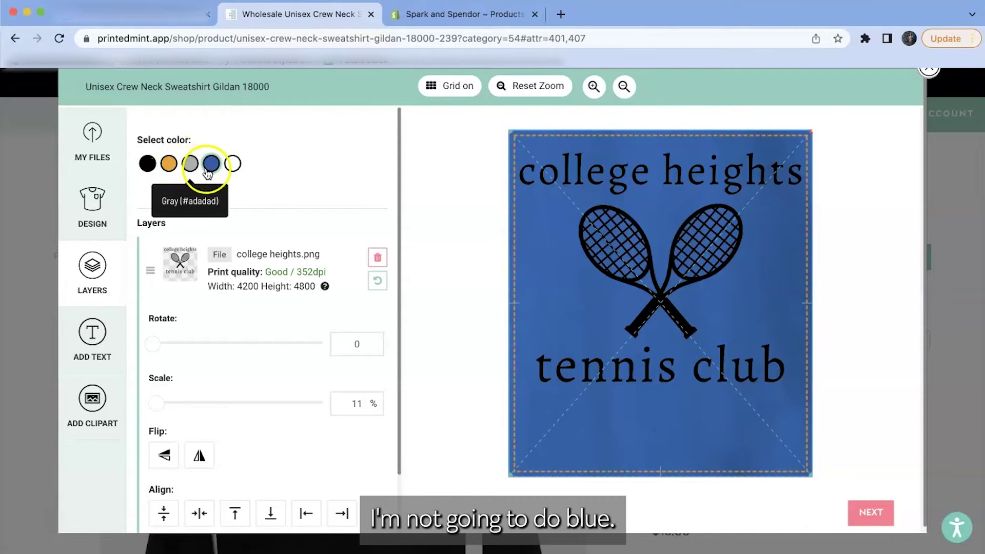
pyautogui.click(233, 165)
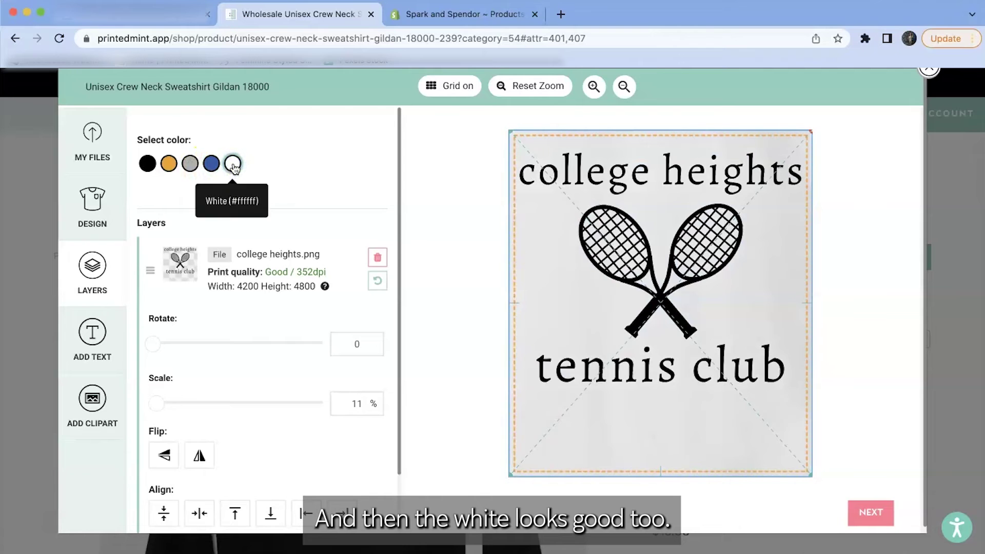
pyautogui.click(171, 167)
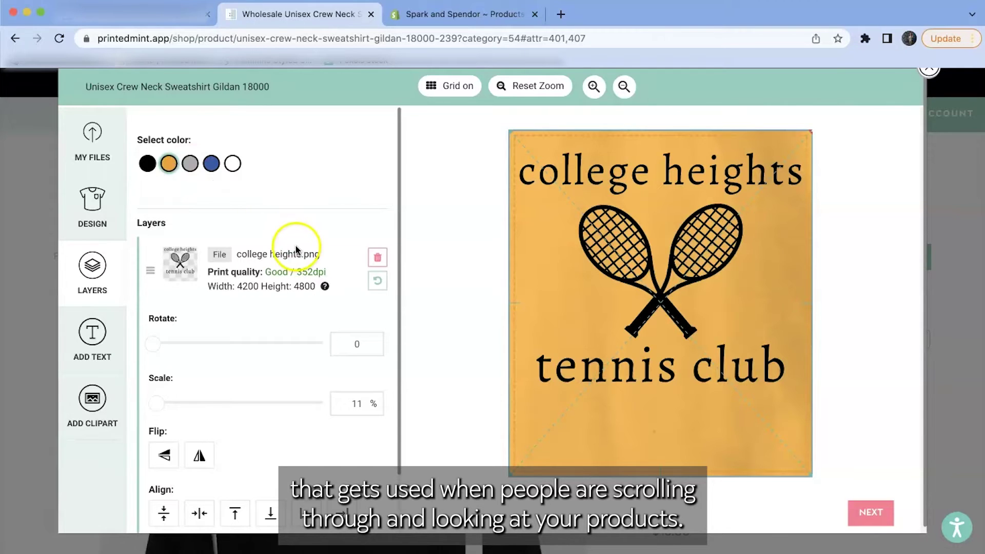
# Proceed to the mockup stage and add the Medium, Large, X-Large and XX-Large sizes to the product
pyautogui.click(877, 509)
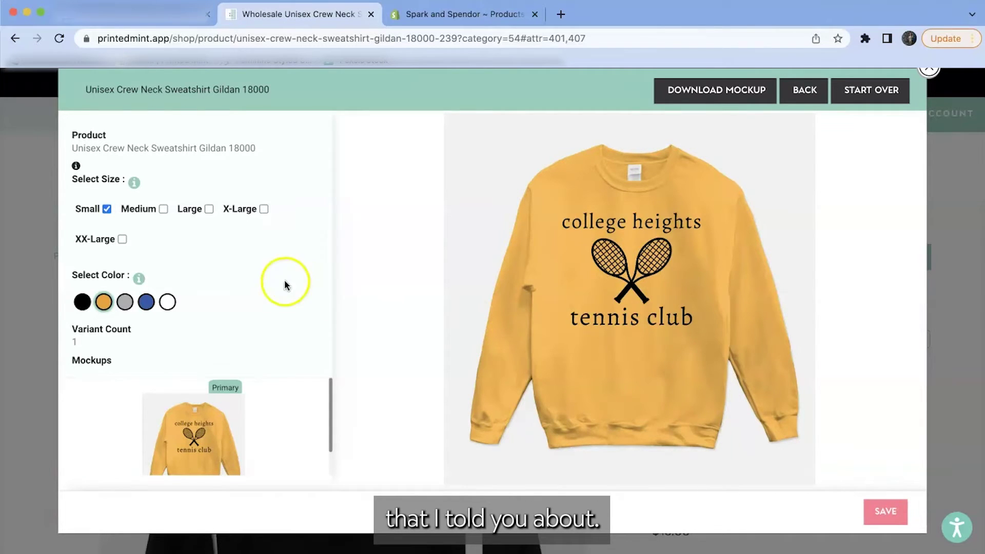
pyautogui.click(163, 208)
pyautogui.click(207, 208)
pyautogui.click(254, 209)
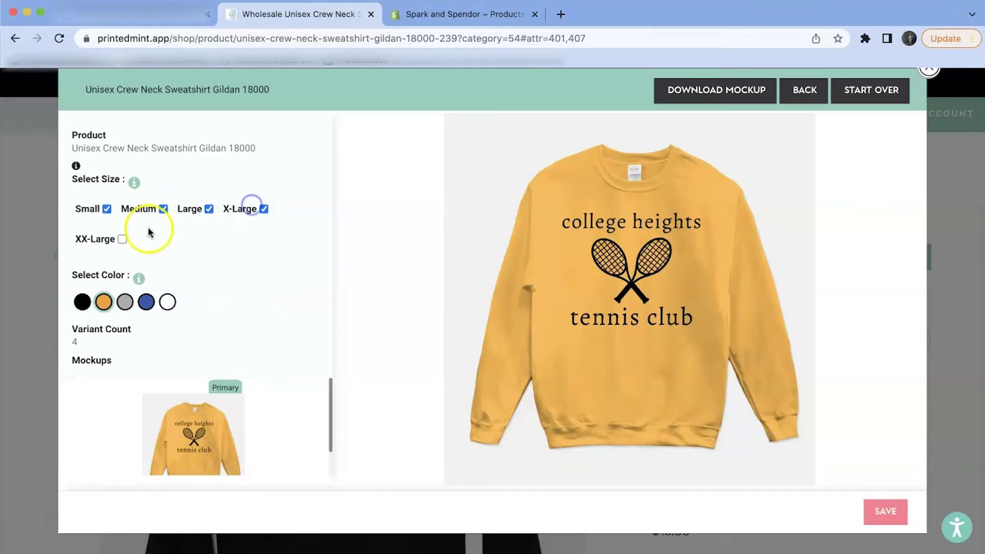
pyautogui.click(120, 240)
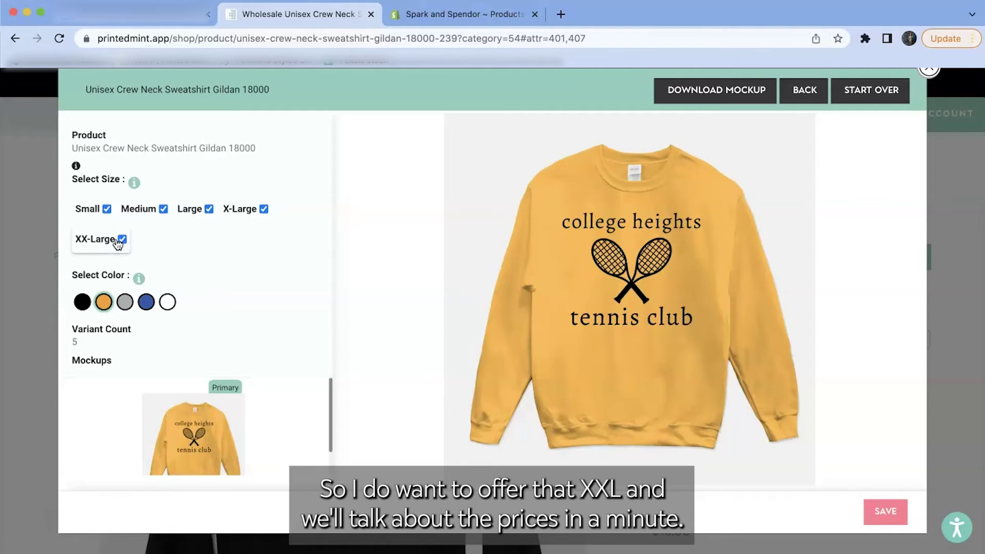
# Add gray and white as colour variants alongside gold and look through the mockups
pyautogui.click(129, 307)
pyautogui.click(166, 301)
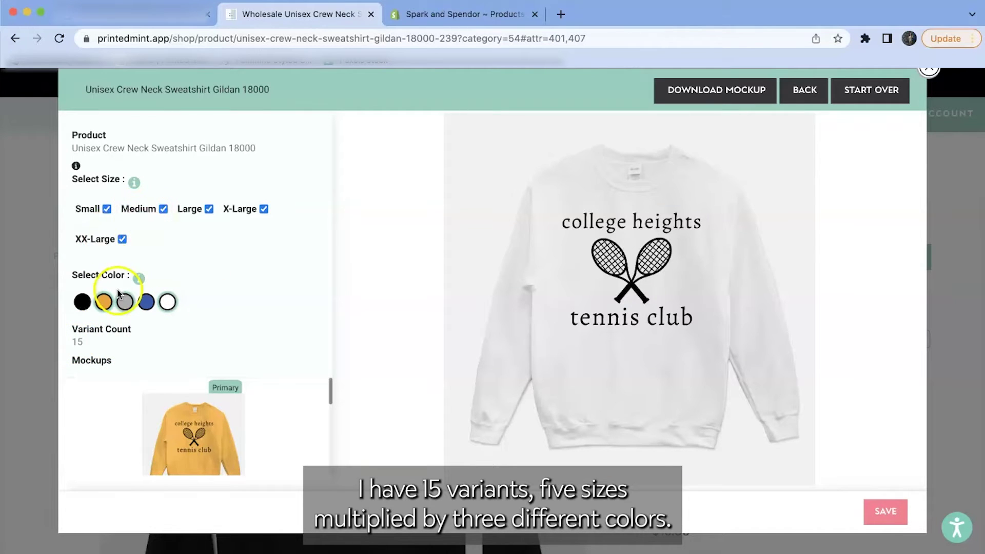
pyautogui.scroll(-3, 189, 436)
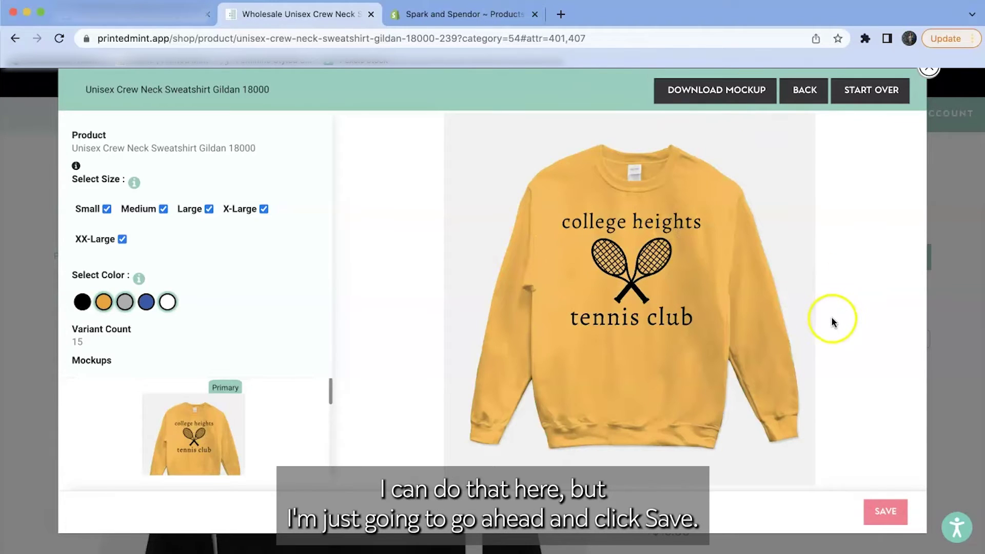
# Save the mockup selection and add "College Heights" to the start of the product name
pyautogui.click(892, 519)
pyautogui.click(236, 183)
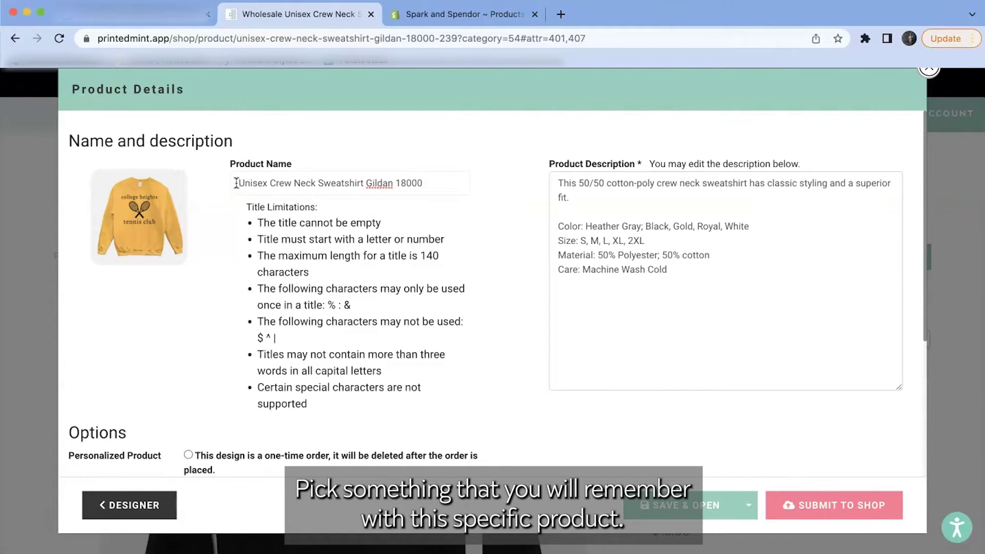
pyautogui.click(236, 183)
pyautogui.write('College ')
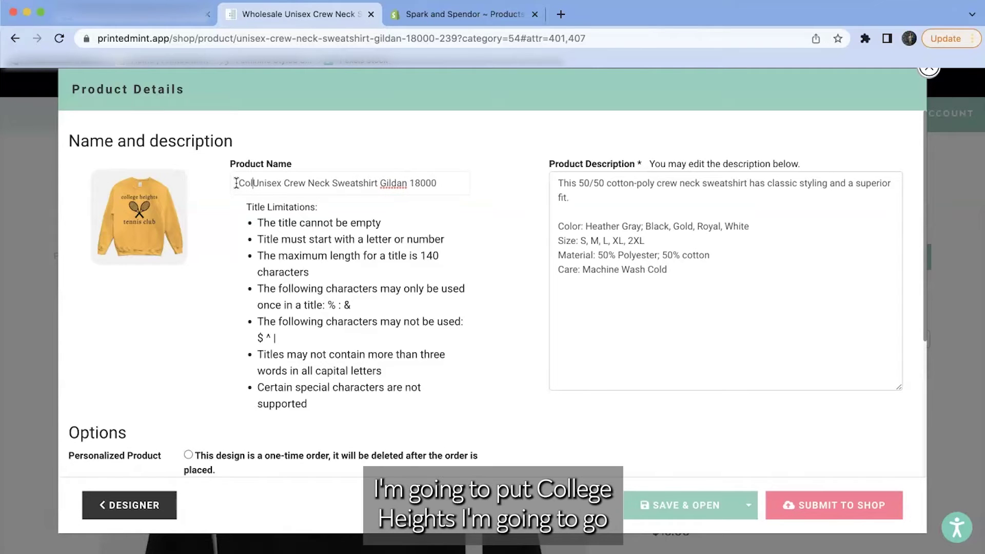
pyautogui.write('Heights')
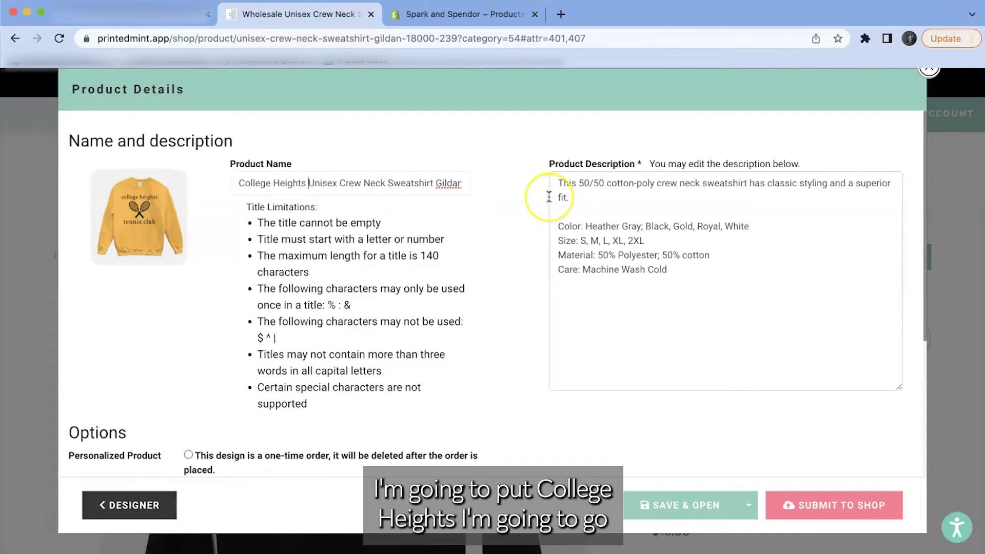
# Remove Black and Royal from the product description's colour list, leaving "Heather Gray; Gold, White"
pyautogui.click(573, 183)
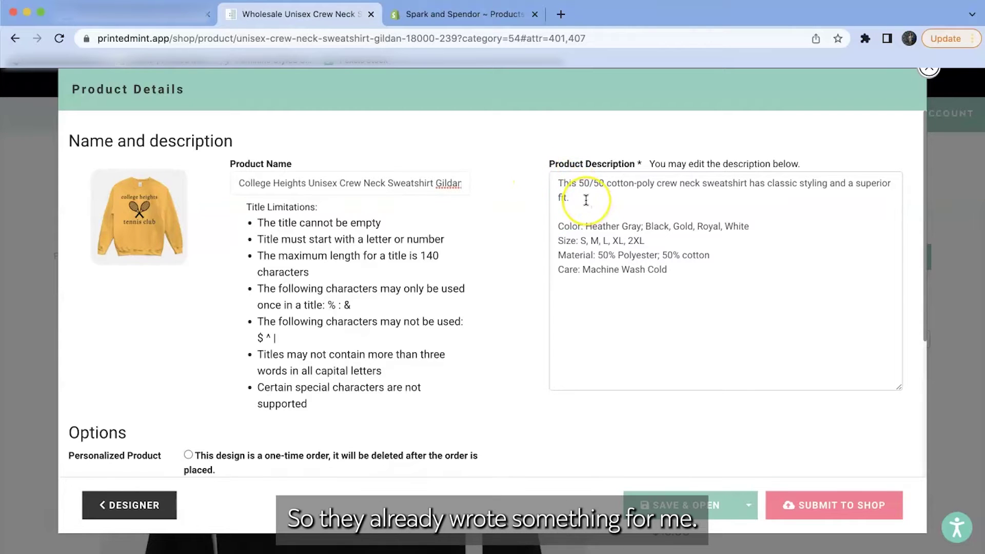
pyautogui.click(557, 184)
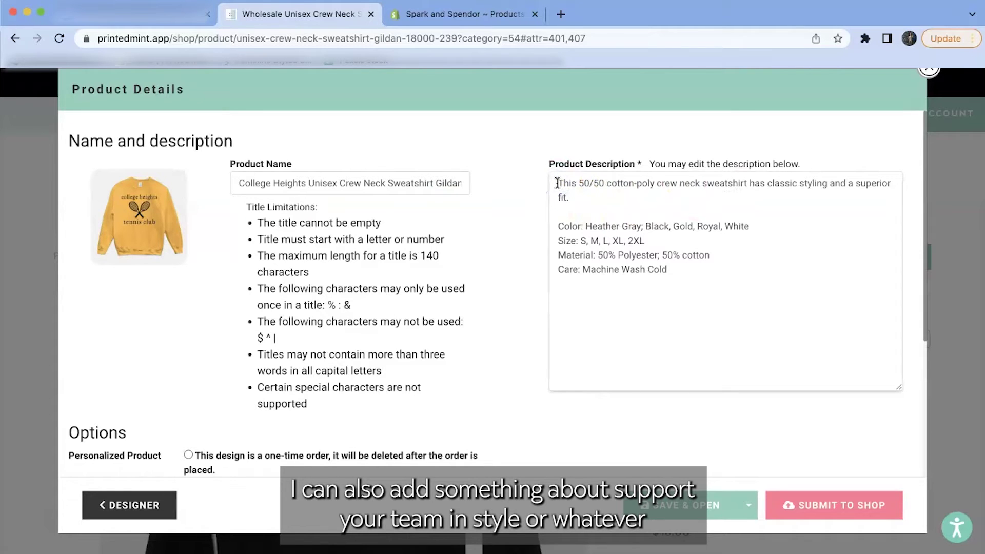
pyautogui.click(586, 226)
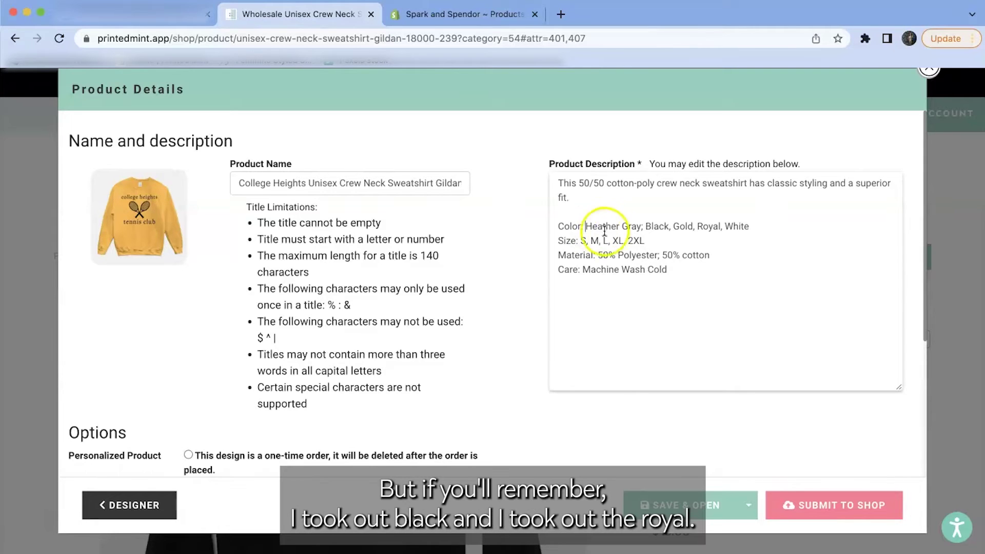
pyautogui.click(671, 226)
pyautogui.press('BackSpace')
pyautogui.press('BackSpace')
pyautogui.press('BackSpace')
pyautogui.press('BackSpace')
pyautogui.press('BackSpace')
pyautogui.press('BackSpace')
pyautogui.click(697, 224)
pyautogui.press('BackSpace')
pyautogui.press('BackSpace')
pyautogui.press('BackSpace')
pyautogui.press('BackSpace')
pyautogui.press('BackSpace')
pyautogui.press('BackSpace')
pyautogui.press('BackSpace')
pyautogui.click(649, 225)
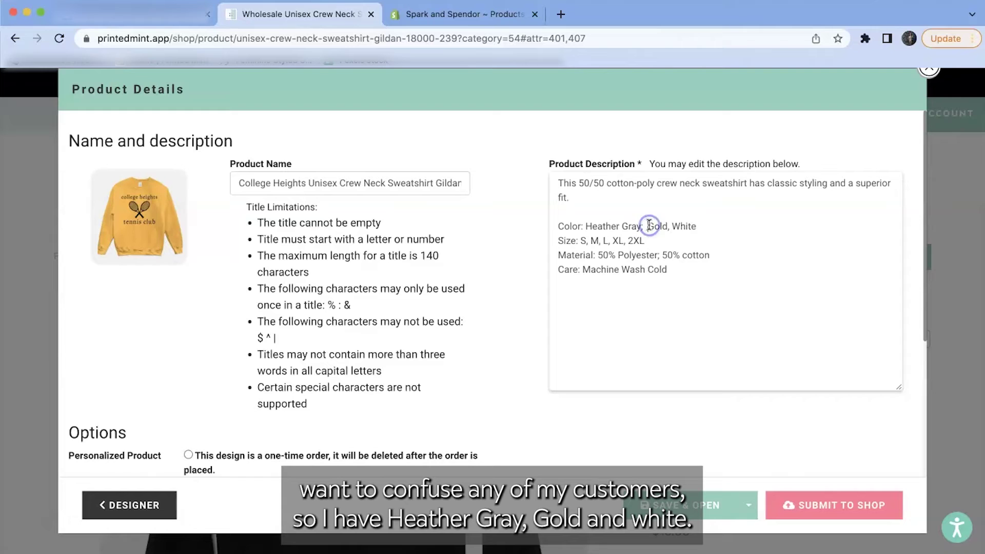
pyautogui.press('BackSpace')
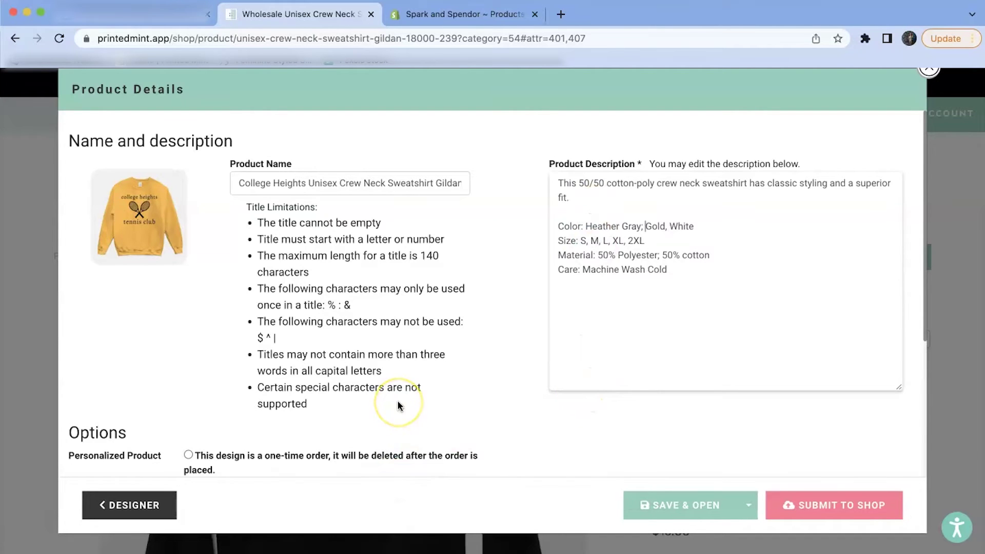
# Set the personalized product option to a one-time order that is deleted after the order is placed
pyautogui.scroll(-5, 397, 400)
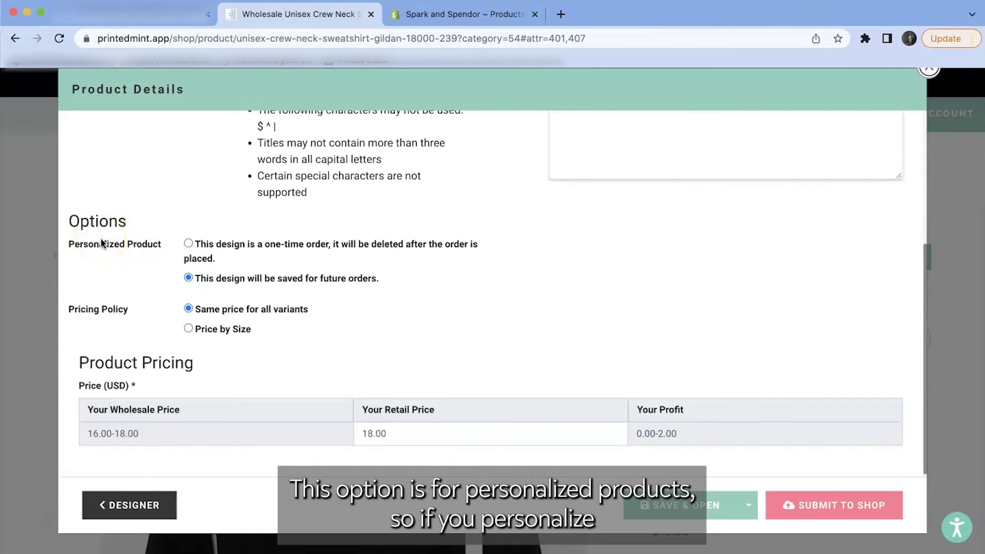
pyautogui.scroll(5, 101, 242)
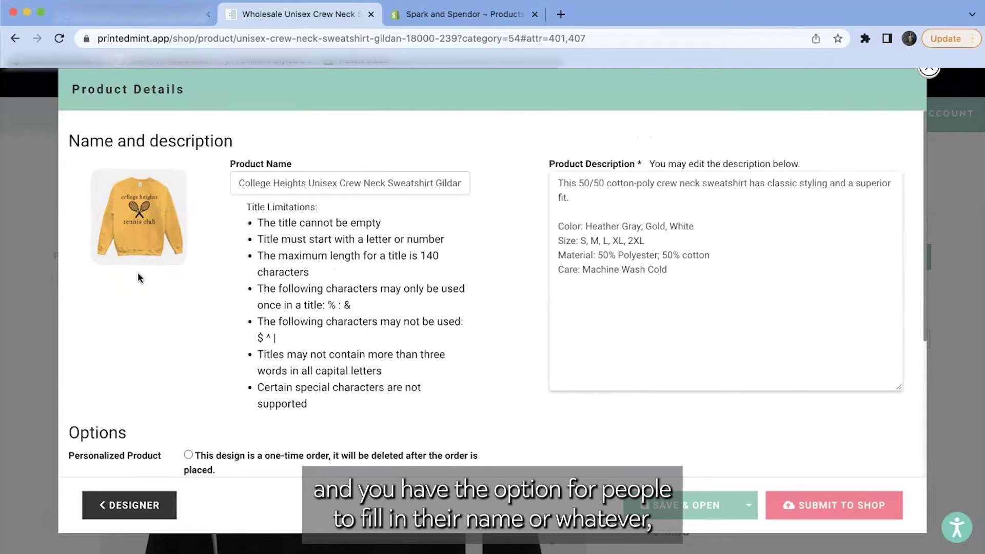
pyautogui.scroll(-2, 137, 277)
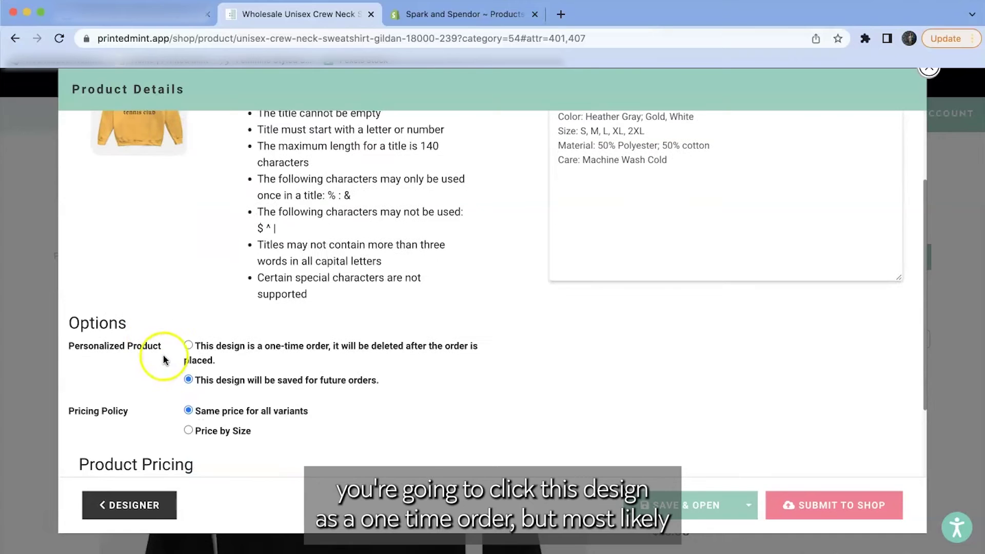
pyautogui.click(197, 347)
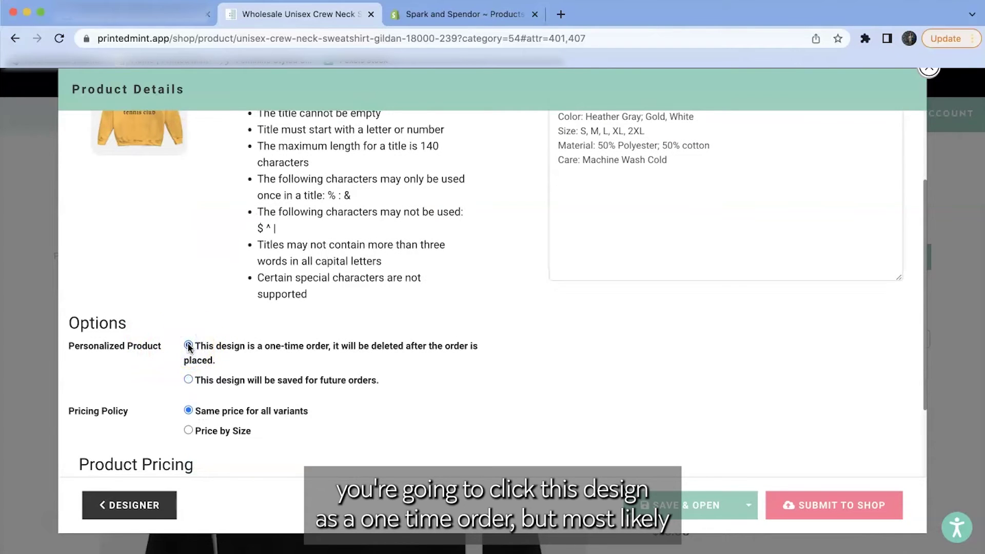
# Set the design to be saved for future orders and give all variants a retail price of 29.95
pyautogui.click(189, 380)
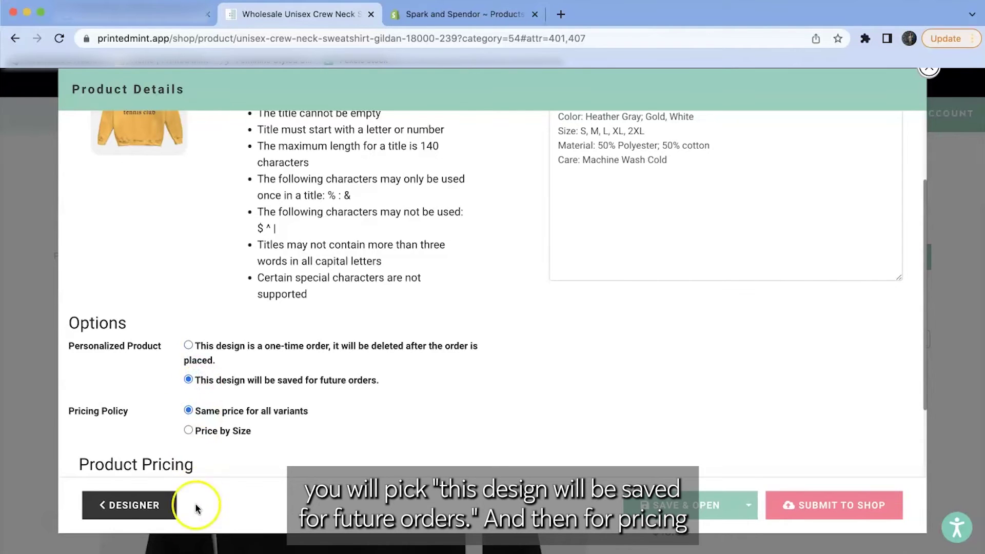
pyautogui.scroll(-2, 154, 329)
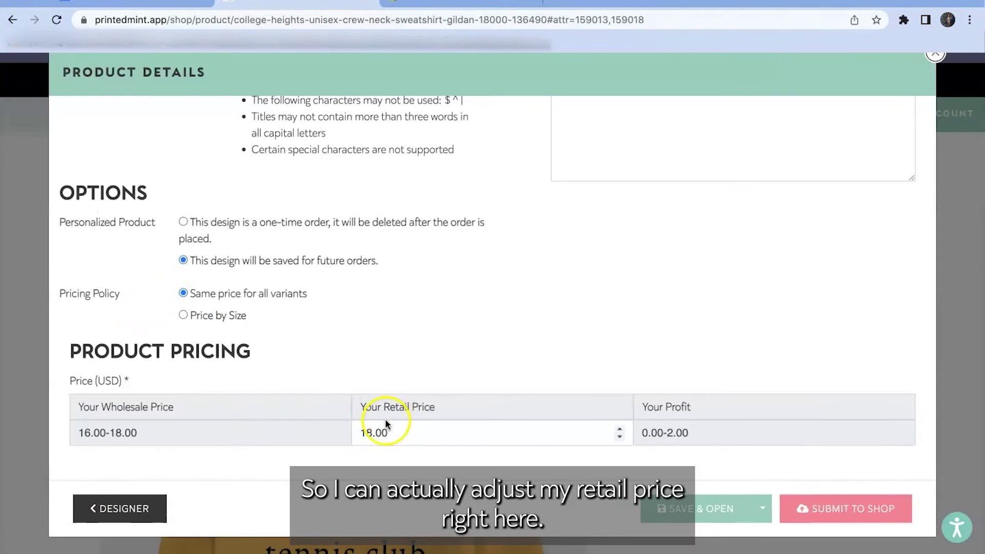
pyautogui.click(395, 432)
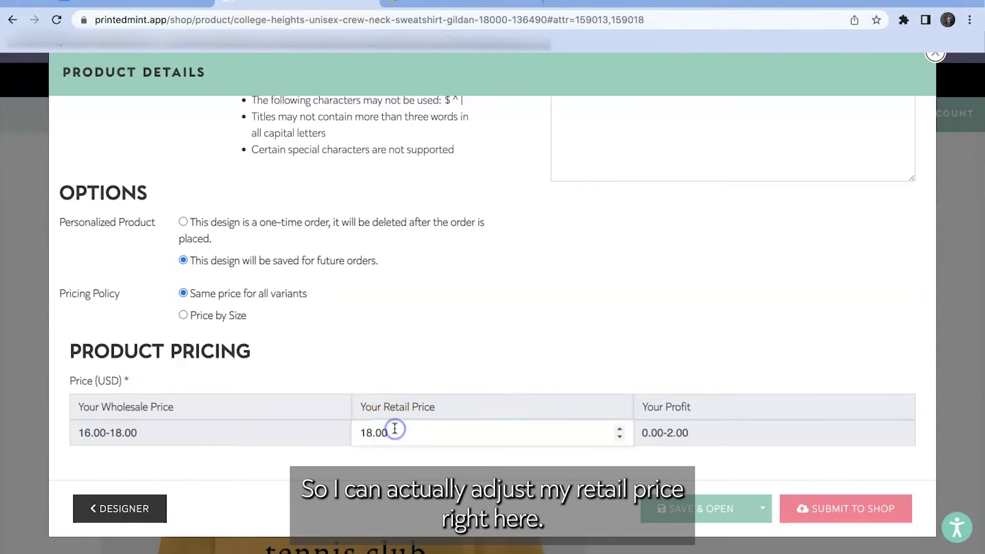
pyautogui.moveTo(395, 433); pyautogui.dragTo(322, 431)
pyautogui.write('29.9')
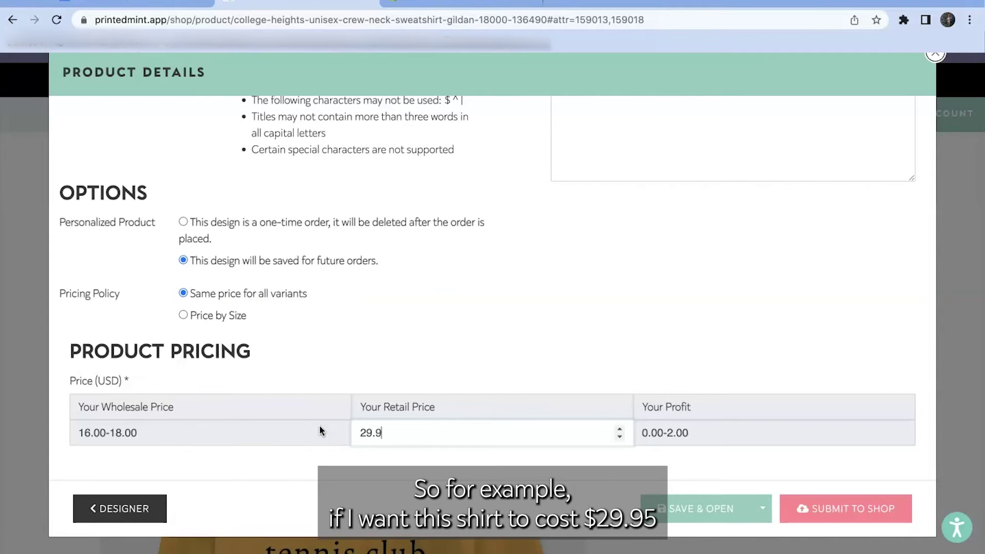
pyautogui.write('5')
pyautogui.click(405, 446)
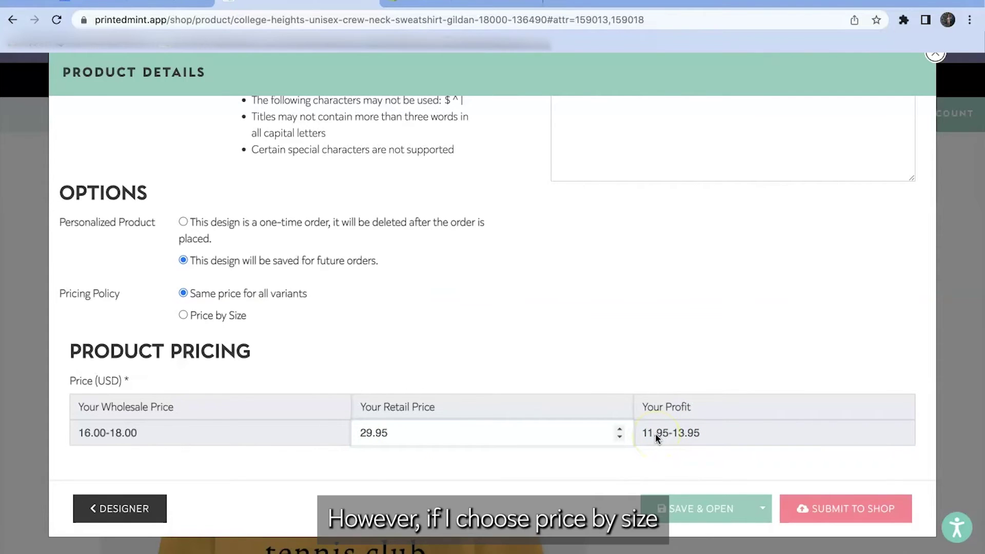
# Change the pricing policy to price by size and raise the XX-Large retail price by $2
pyautogui.click(183, 315)
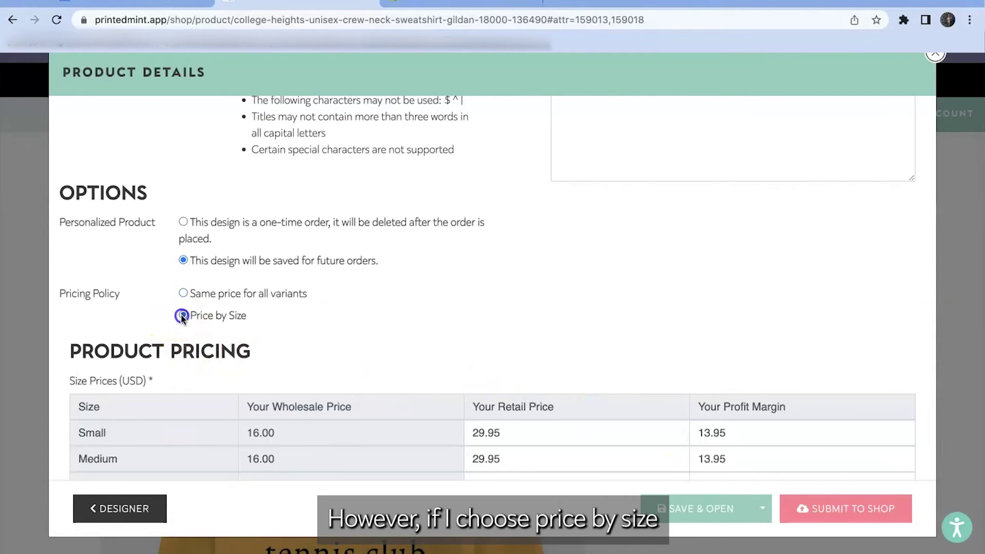
pyautogui.scroll(-2, 424, 451)
pyautogui.scroll(-1, 424, 452)
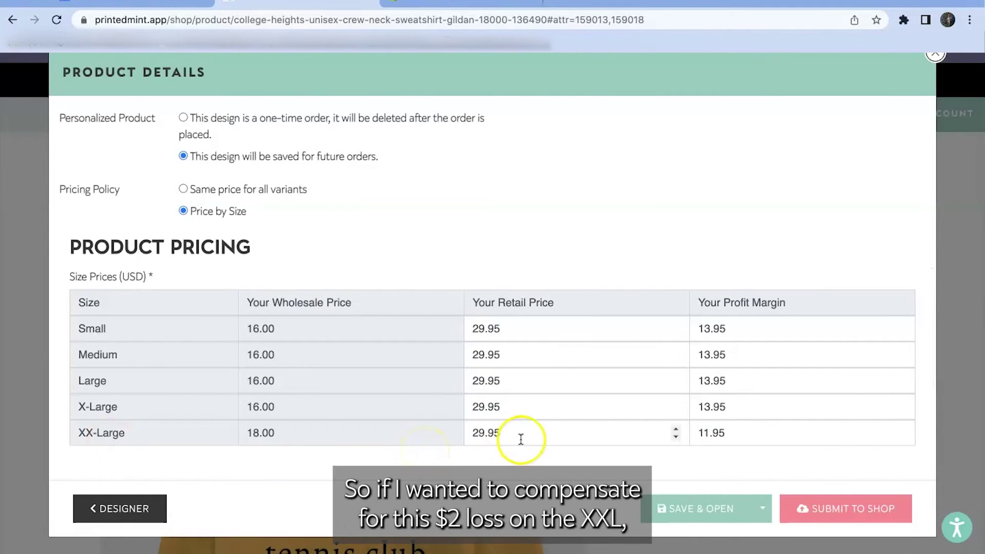
pyautogui.click(521, 429)
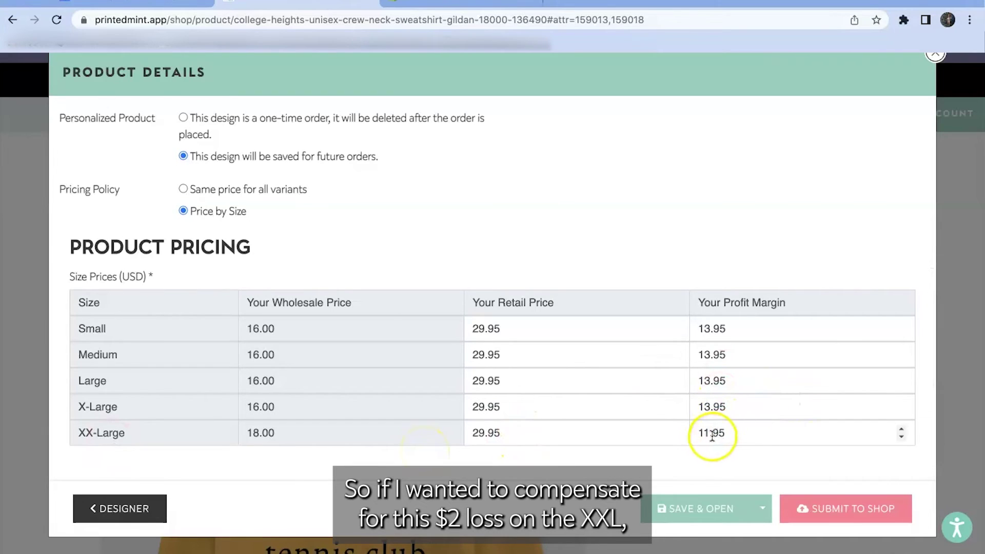
pyautogui.click(507, 437)
pyautogui.moveTo(506, 437); pyautogui.dragTo(447, 433)
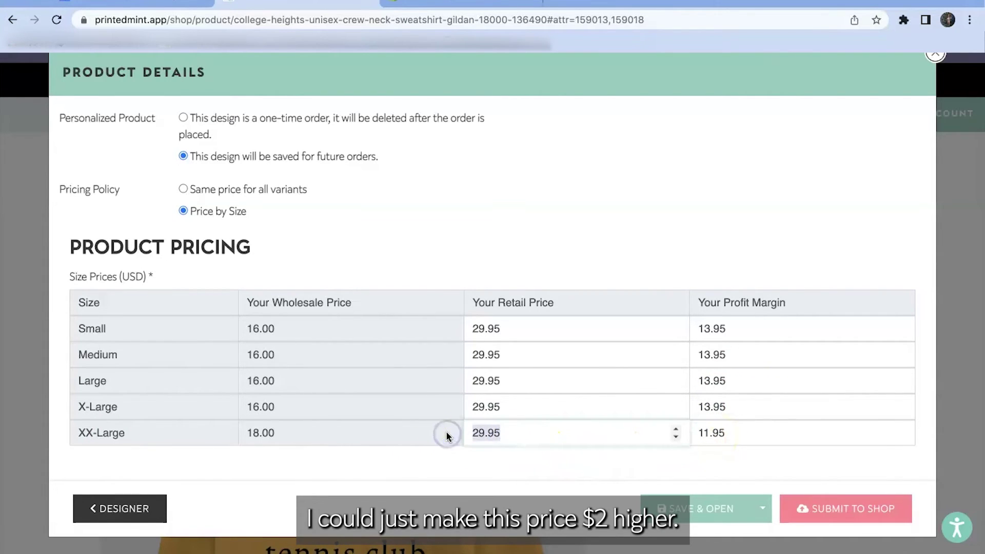
pyautogui.write('31.')
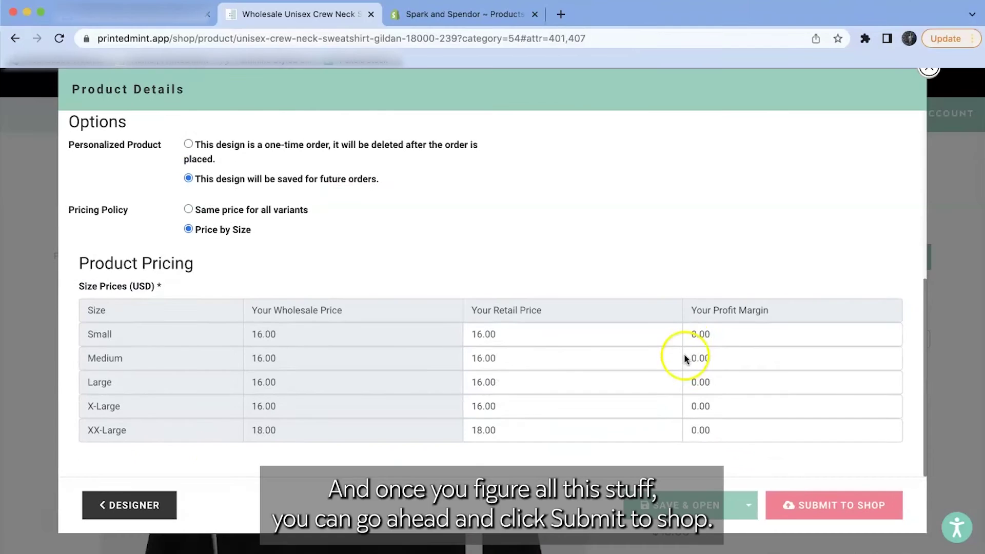
# Submit the sweatshirt to both the sparkandsplendor Etsy shop and the Spark and Splendor Shopify shop
pyautogui.scroll(6, 682, 351)
pyautogui.scroll(-6, 682, 352)
pyautogui.click(806, 507)
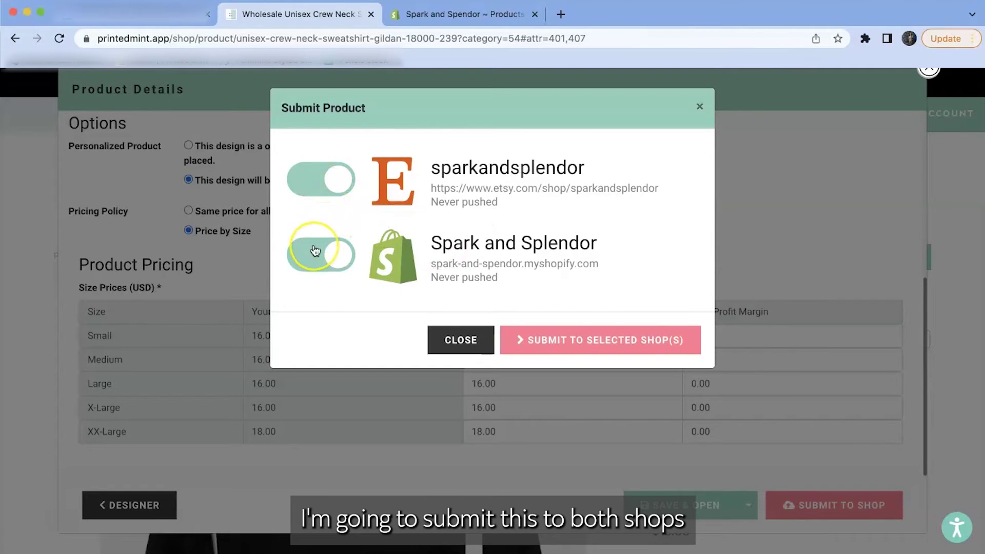
pyautogui.click(558, 341)
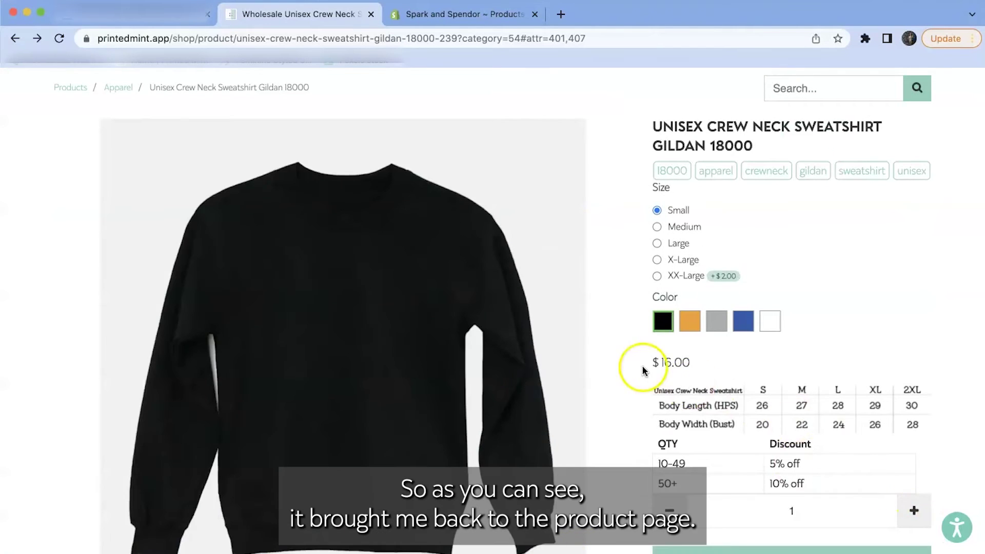
# Open the account's connected stores and view the synced products of the Spark and Splendor Shopify store
pyautogui.scroll(-2, 591, 402)
pyautogui.scroll(5, 591, 403)
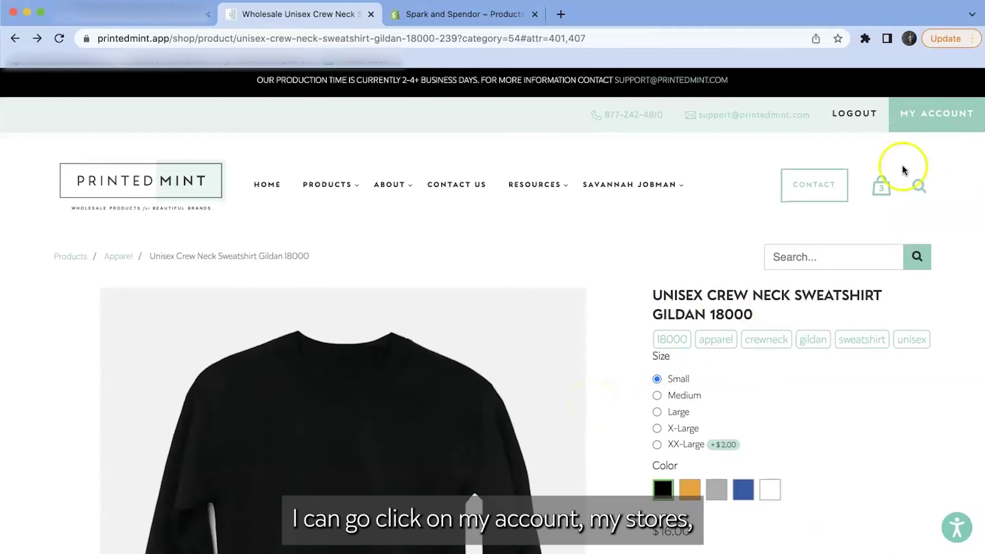
pyautogui.click(935, 133)
pyautogui.click(169, 411)
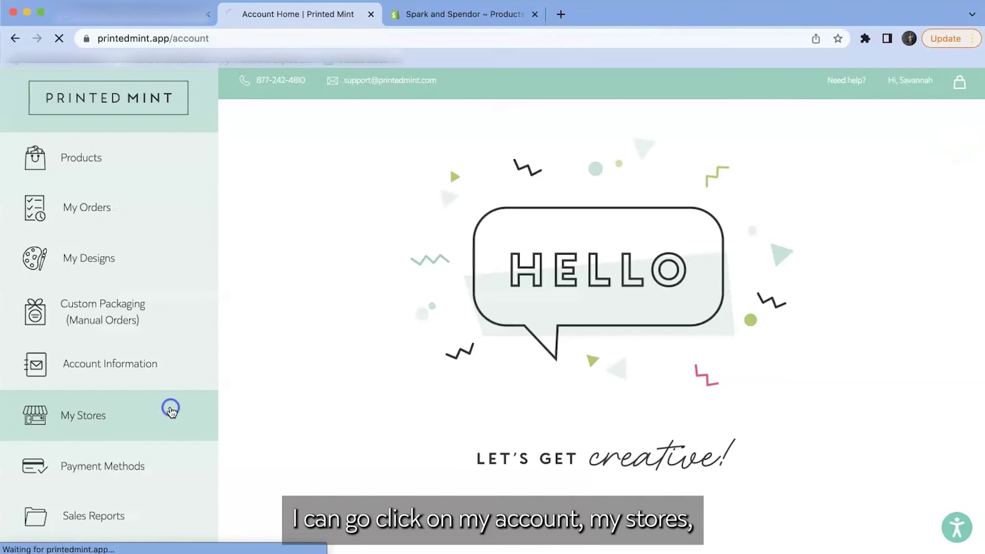
pyautogui.scroll(-5, 348, 408)
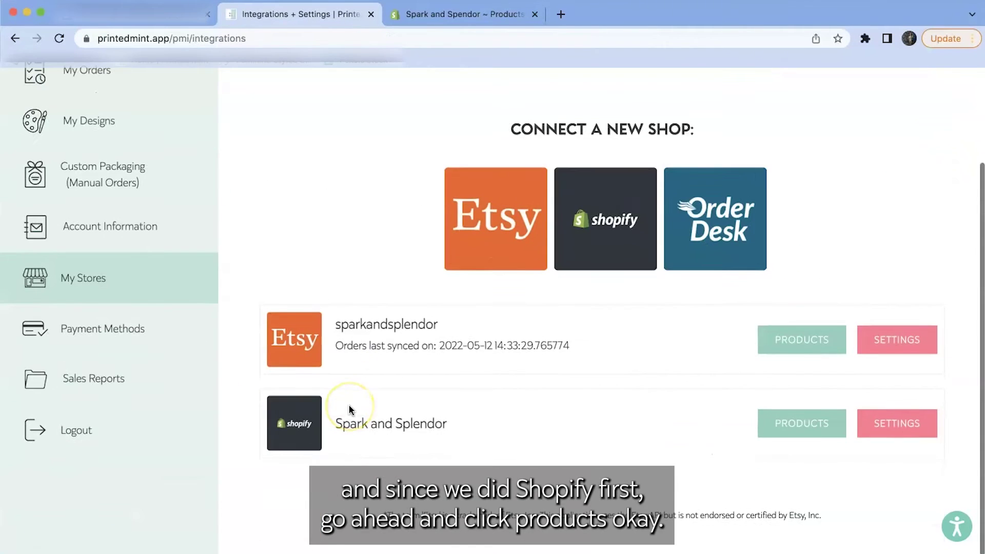
pyautogui.click(818, 429)
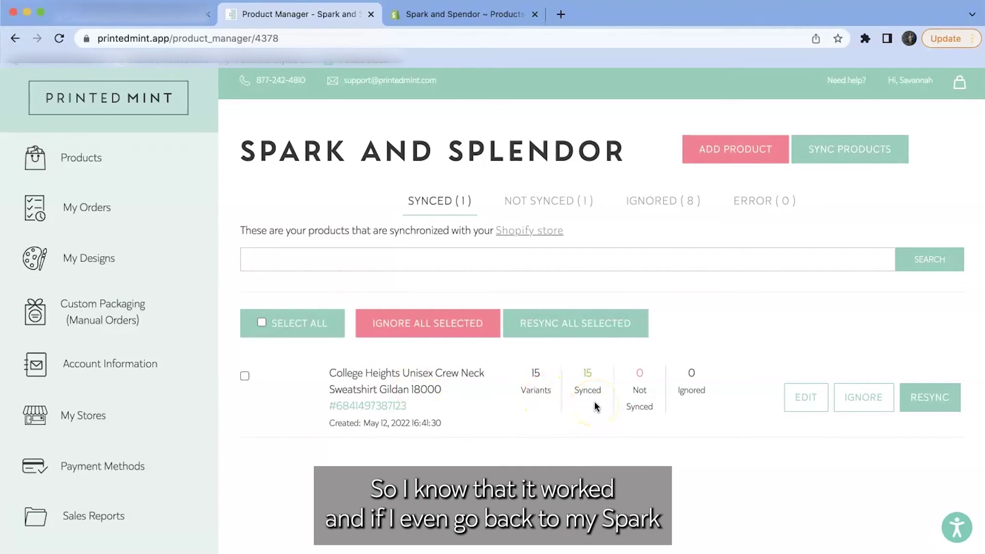
# Switch to the Shopify admin, reload the product list and open the College Heights sweatshirt
pyautogui.click(454, 14)
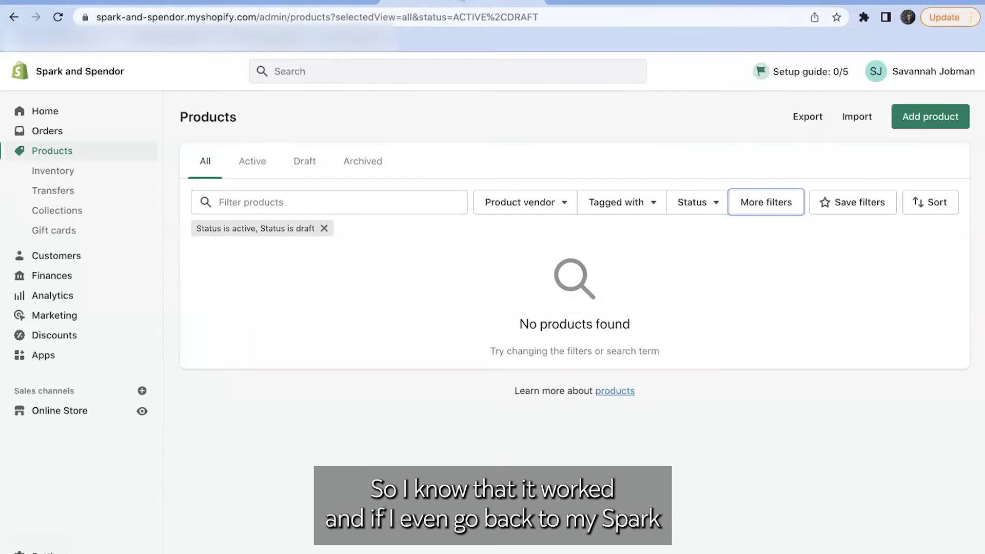
pyautogui.click(59, 18)
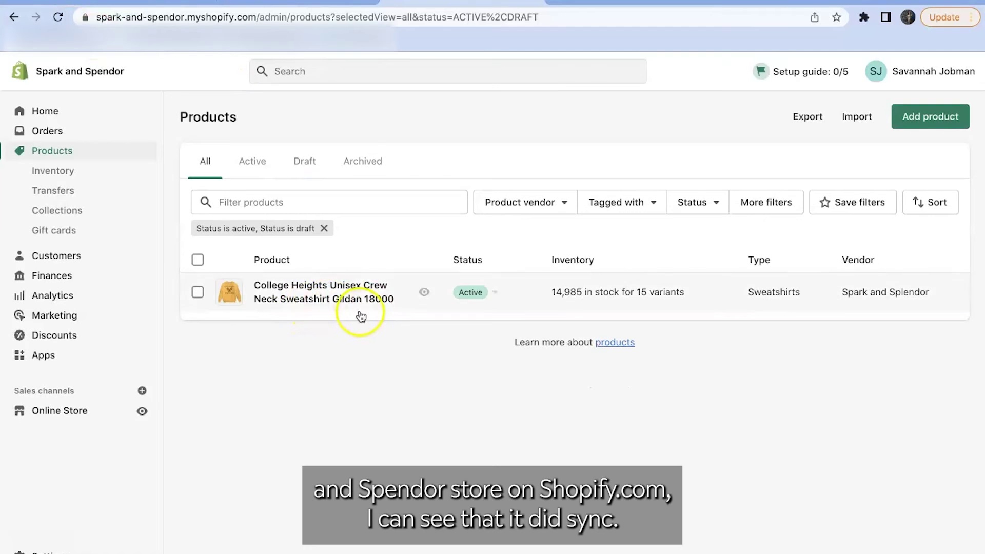
pyautogui.click(365, 307)
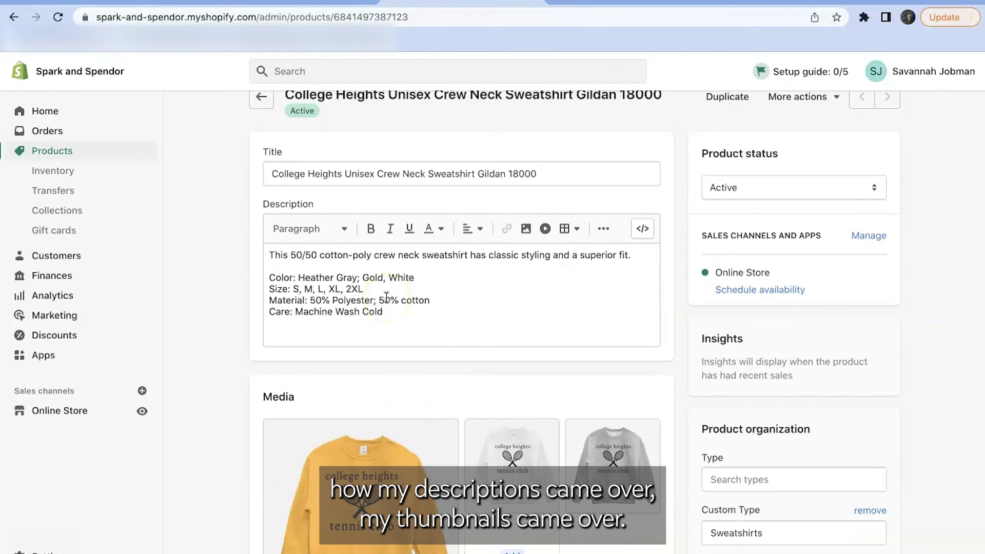
# Examine the imported description, media, size and color options, and variants of the sweatshirt in Shopify
pyautogui.scroll(-3, 386, 297)
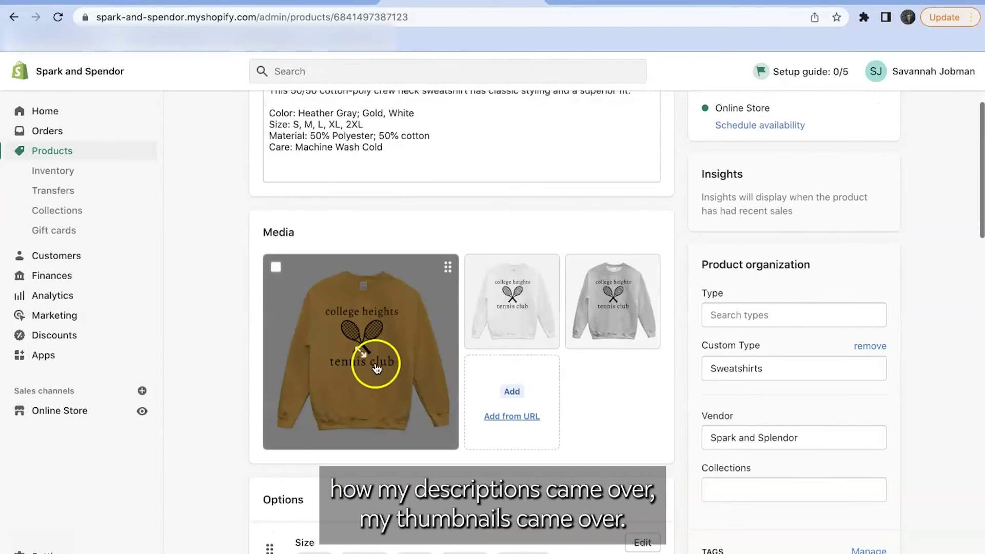
pyautogui.scroll(-3, 435, 370)
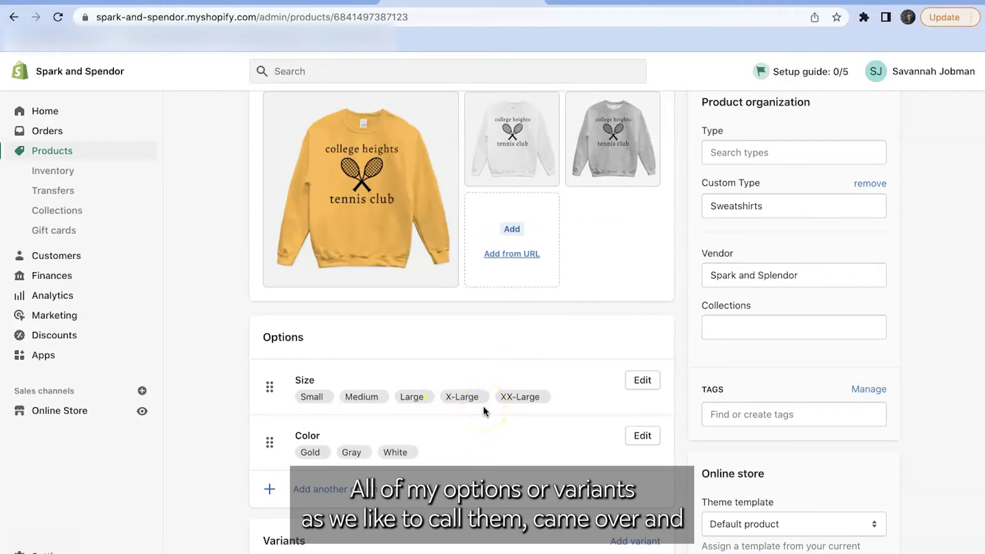
pyautogui.scroll(-10, 472, 497)
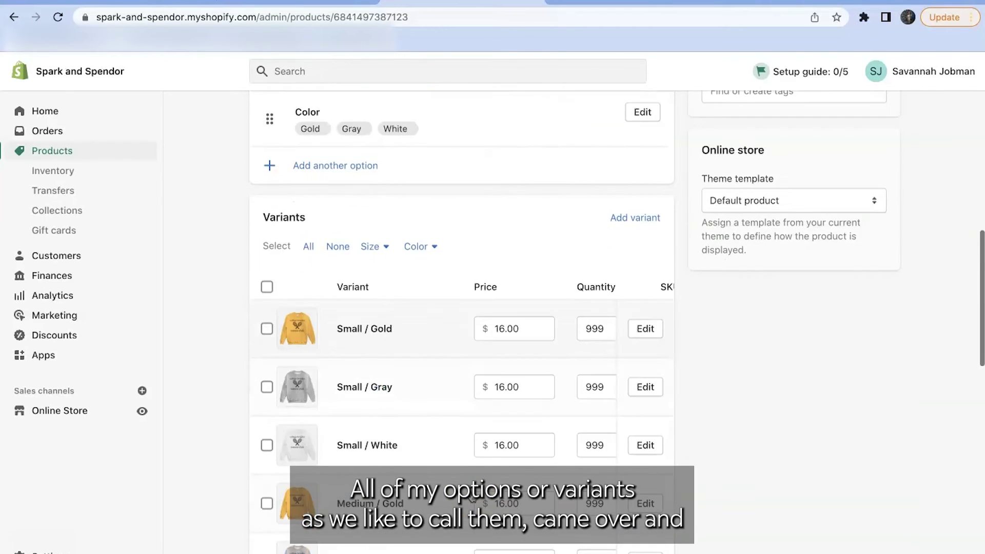
pyautogui.scroll(-10, 472, 497)
pyautogui.scroll(5, 572, 359)
pyautogui.scroll(15, 574, 322)
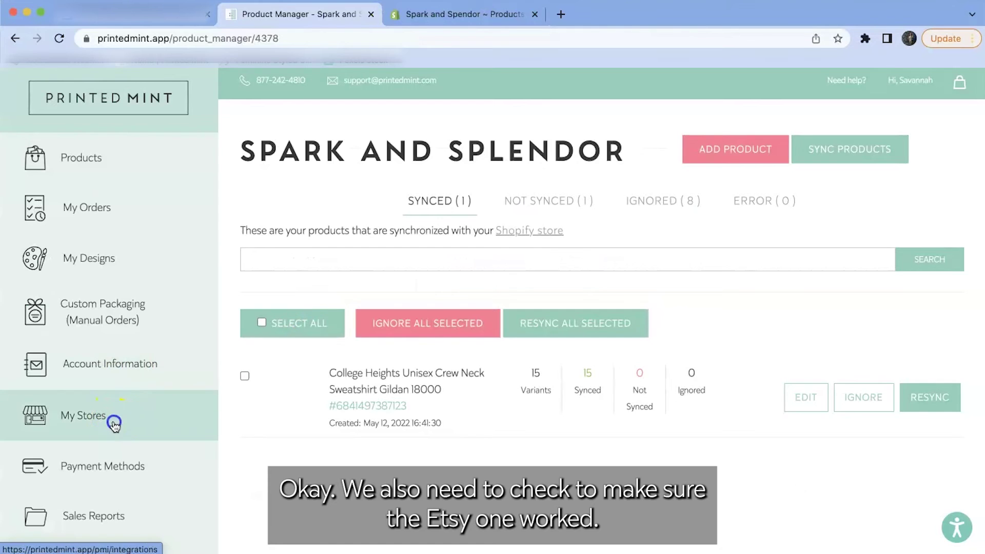
# Return to Printed Mint's connected stores and view the synced products of the sparkandsplendor Etsy shop
pyautogui.click(114, 425)
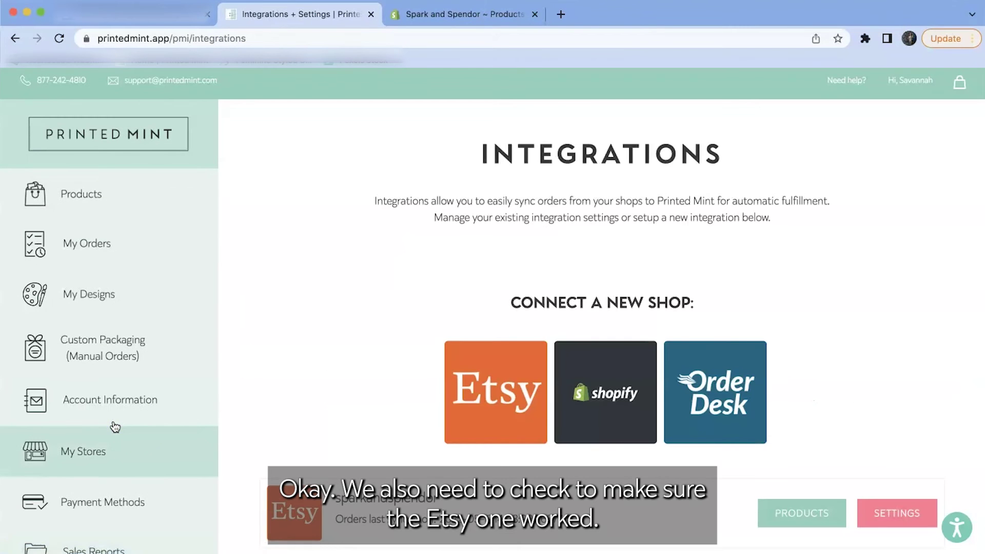
pyautogui.scroll(-2, 337, 499)
pyautogui.scroll(-4, 336, 499)
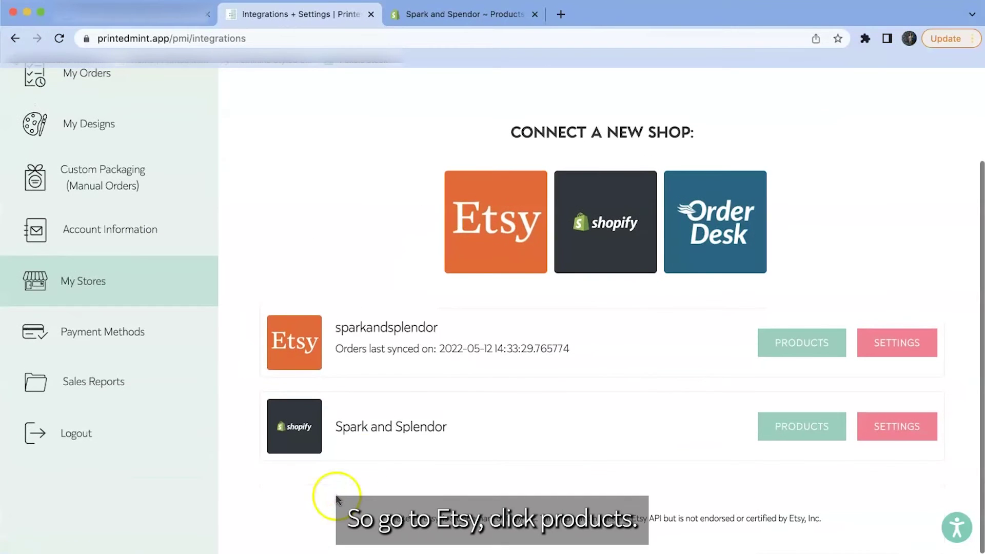
pyautogui.click(795, 345)
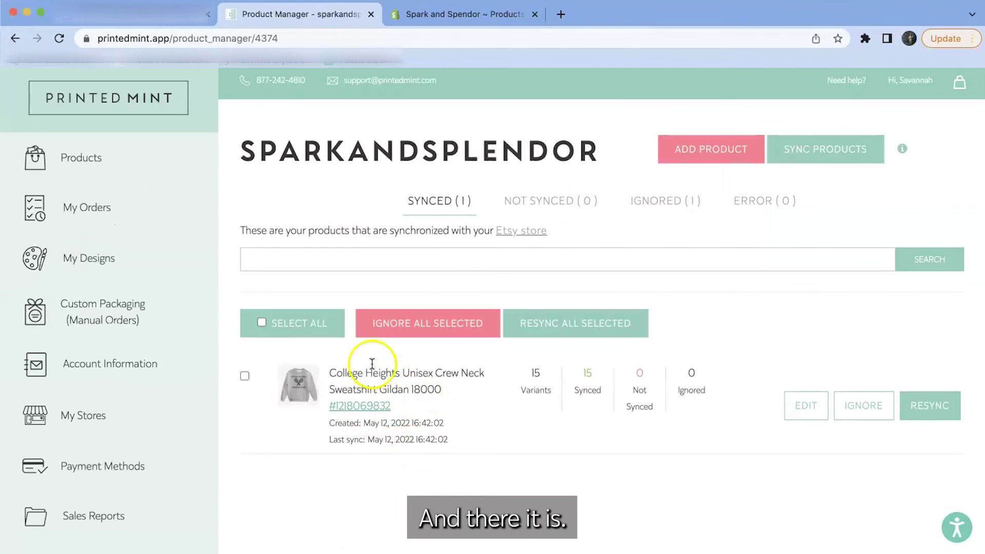
# Open Etsy's Shop Manager in a new browser tab and show the shop's draft listings
pyautogui.click(561, 19)
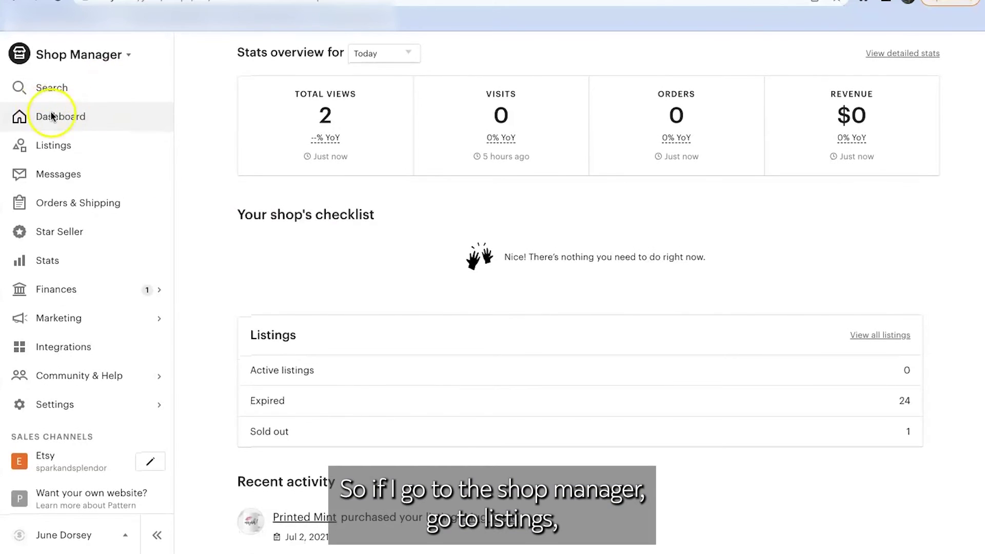
pyautogui.click(50, 154)
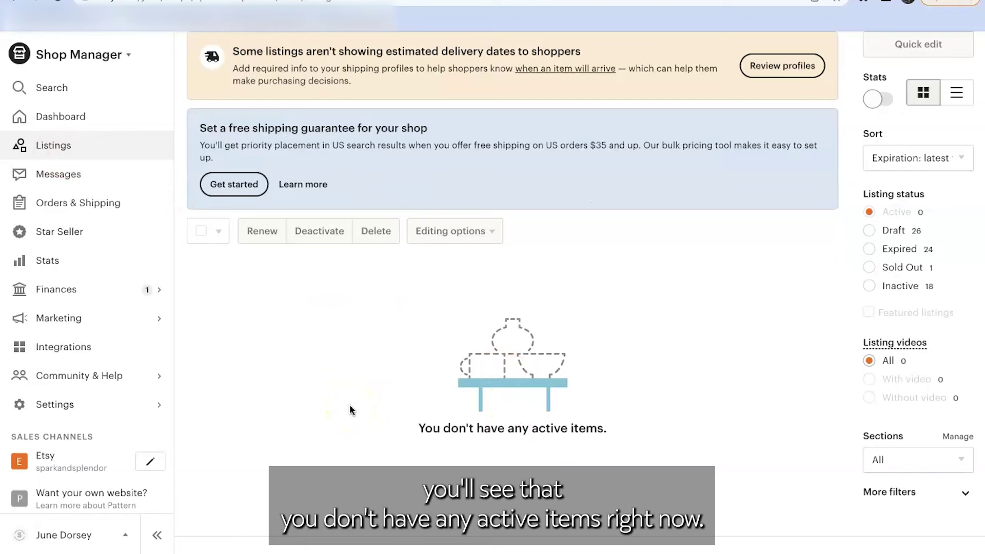
pyautogui.click(405, 261)
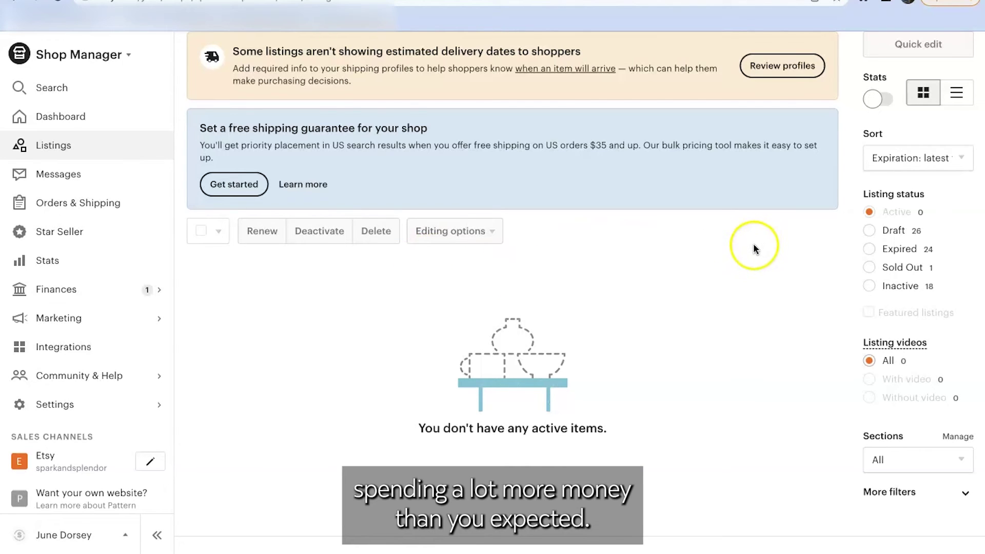
pyautogui.click(869, 231)
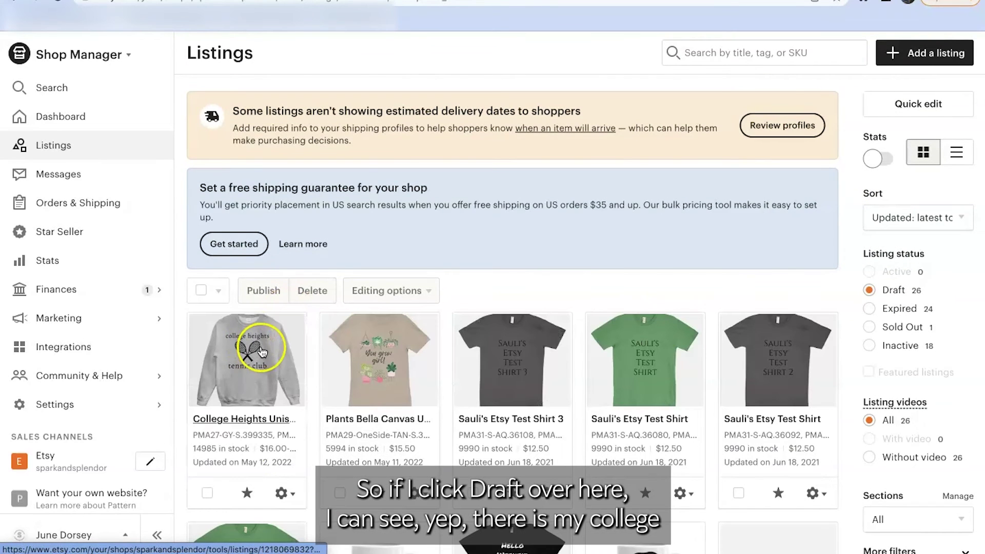
# Open the College Heights sweatshirt draft listing and examine its imported photos and listing details
pyautogui.click(261, 416)
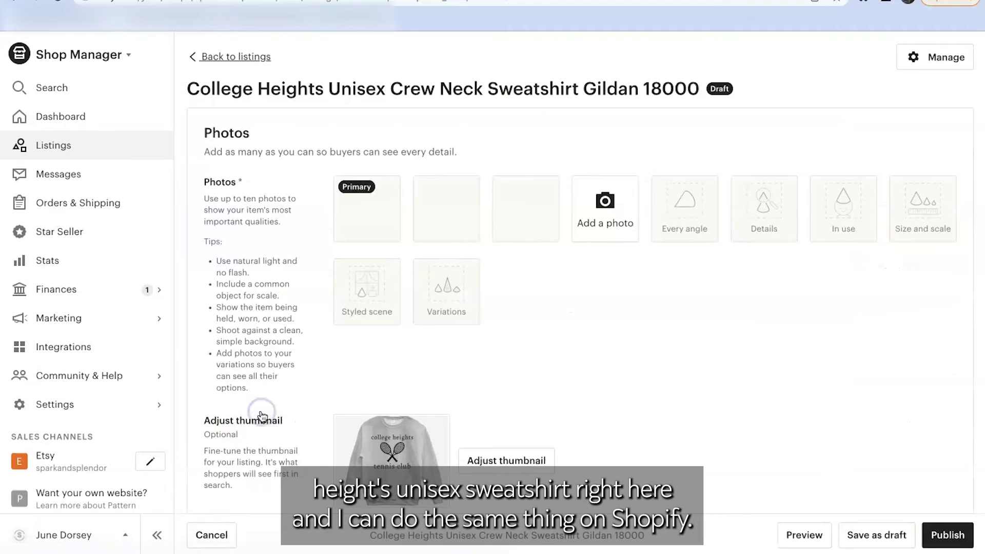
pyautogui.scroll(-3, 544, 360)
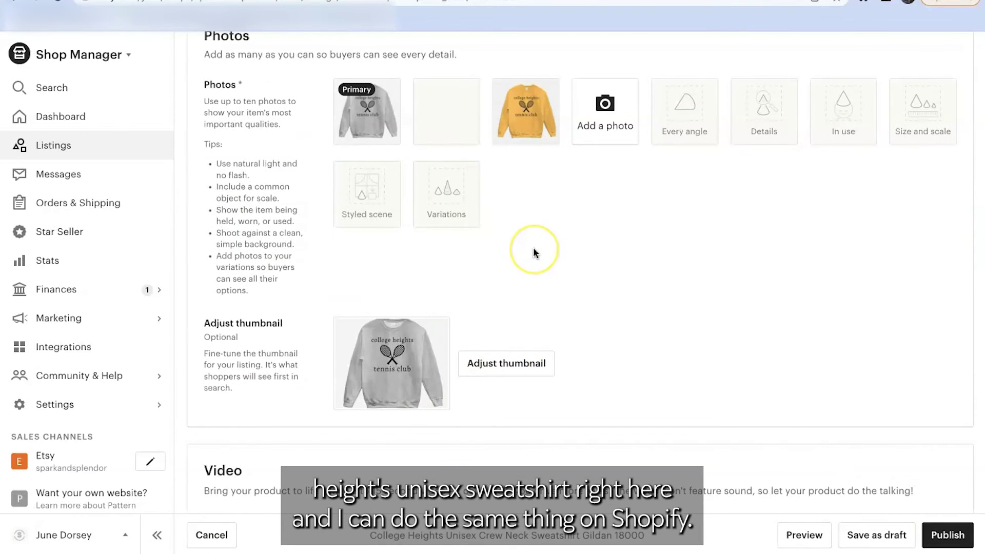
pyautogui.scroll(-7, 535, 249)
pyautogui.scroll(9, 534, 251)
pyautogui.scroll(-1, 524, 359)
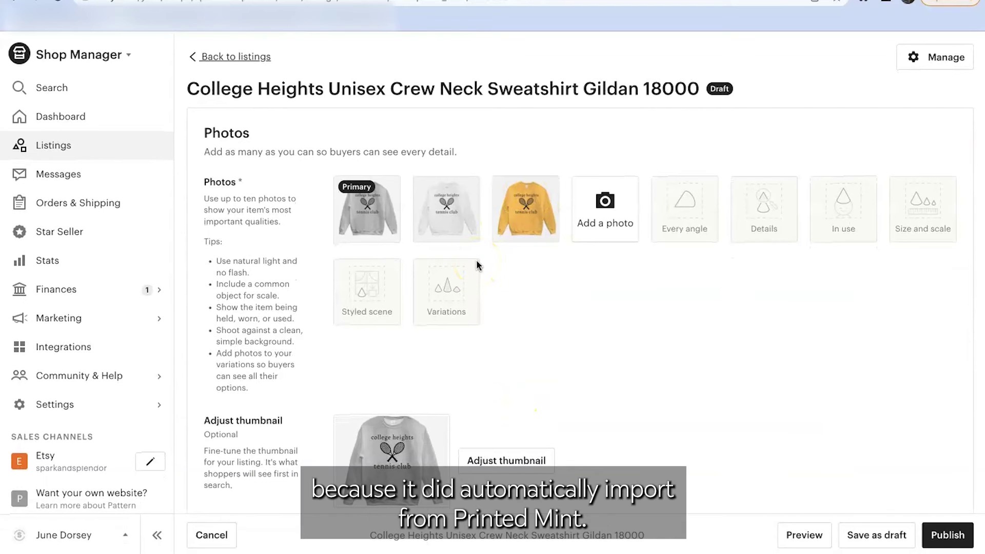
pyautogui.moveTo(549, 220)
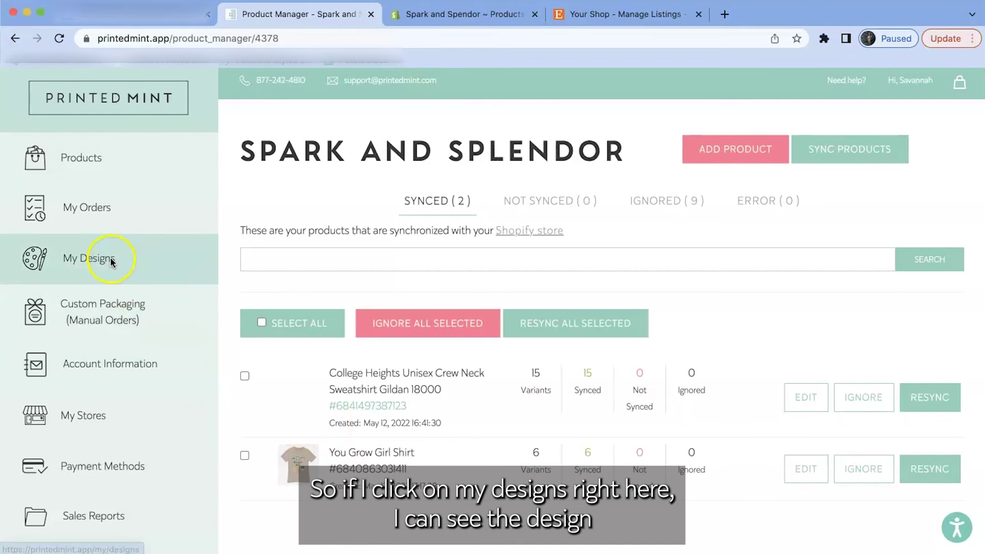
# Open the saved designs in the Printed Mint account
pyautogui.click(78, 263)
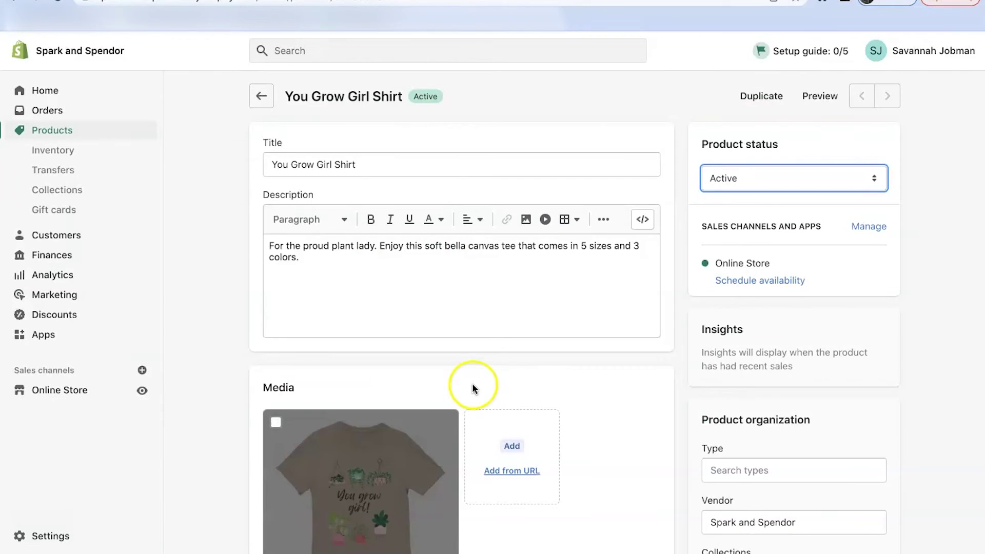
# Review the You Grow Girl Shirt's description, photo, size options and variants in Shopify, and set its product status to Active
pyautogui.scroll(-3, 472, 389)
pyautogui.scroll(3, 472, 389)
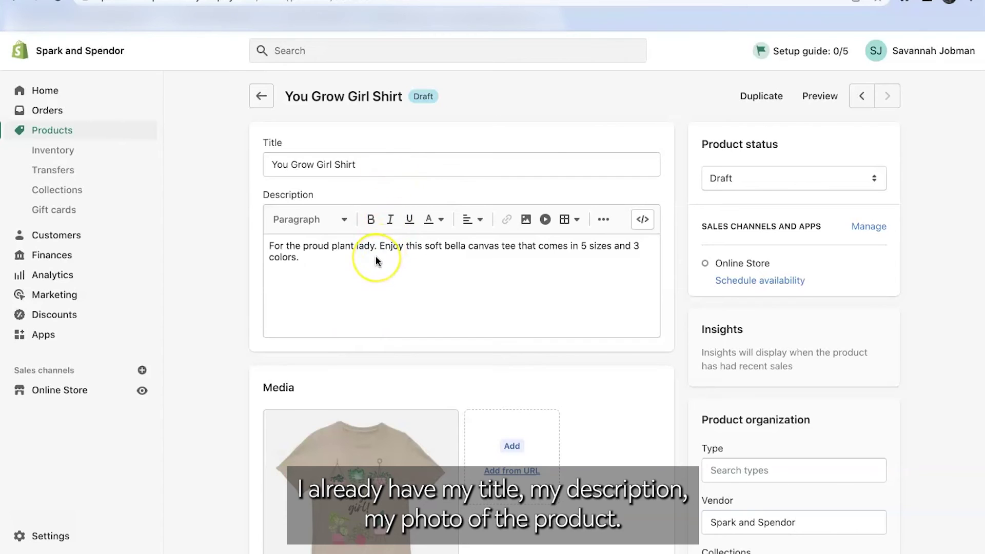
pyautogui.scroll(-3, 376, 260)
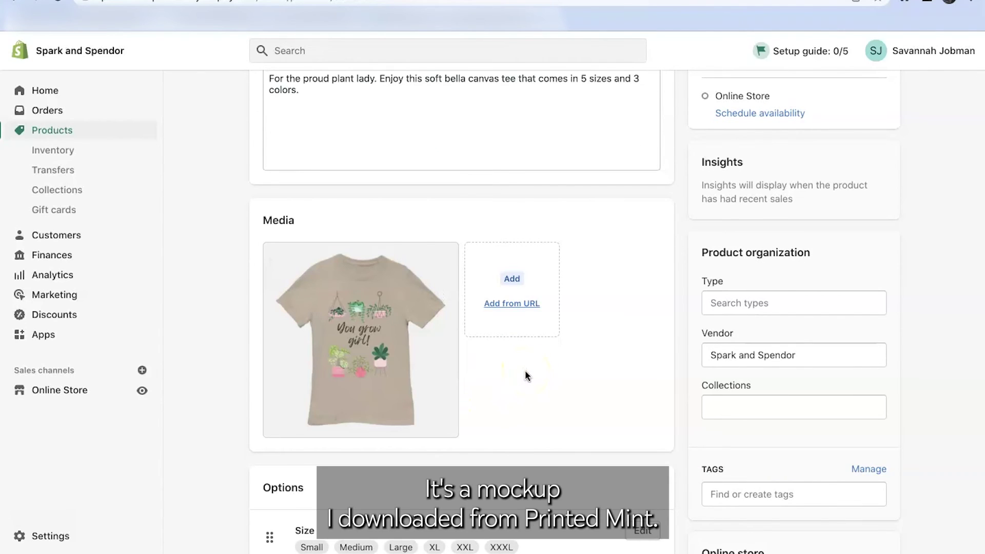
pyautogui.scroll(-3, 525, 376)
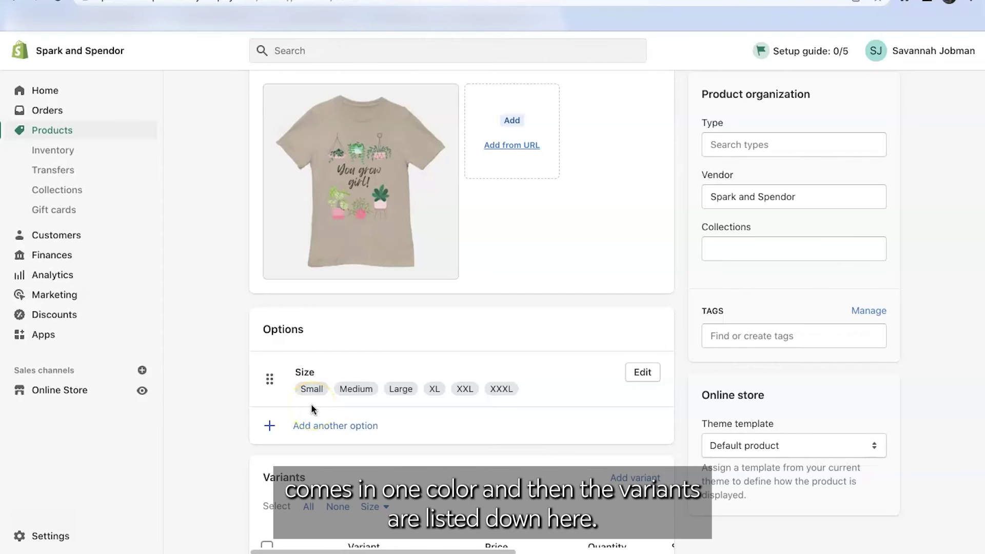
pyautogui.scroll(-8, 364, 503)
pyautogui.scroll(4, 364, 503)
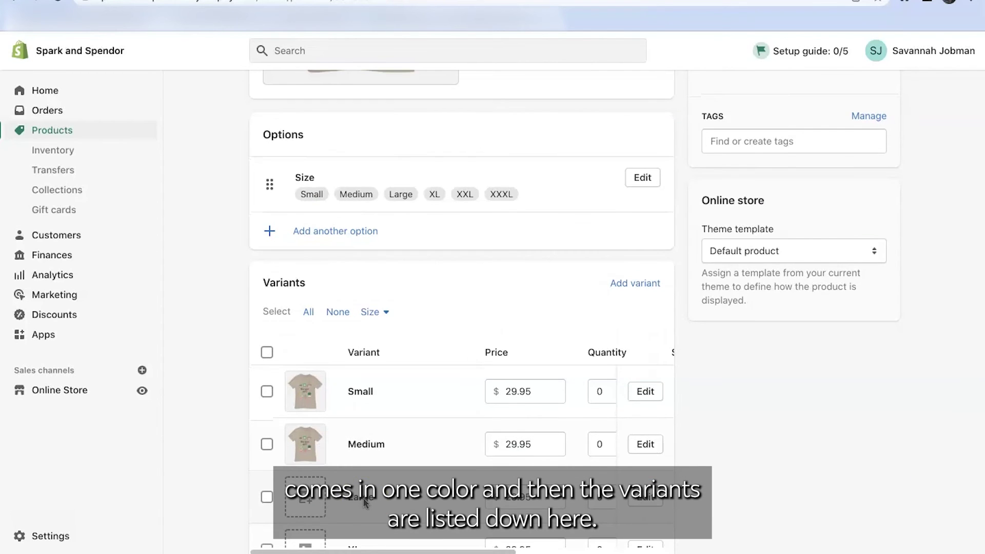
pyautogui.scroll(-3, 365, 503)
pyautogui.scroll(-2, 364, 503)
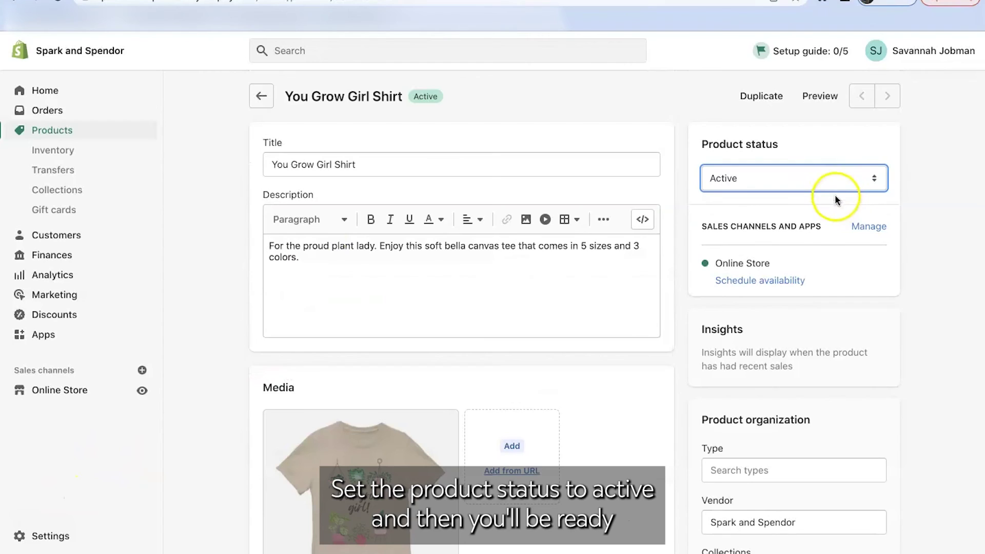
pyautogui.click(835, 195)
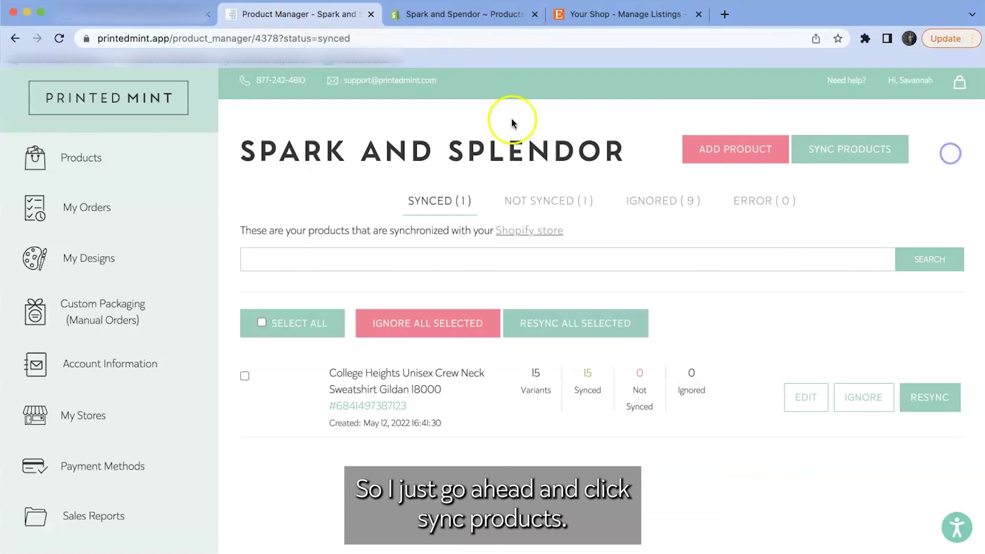
# Sync the Spark and Splendor Shopify store's products in Printed Mint and show the products that are not synced
pyautogui.click(819, 163)
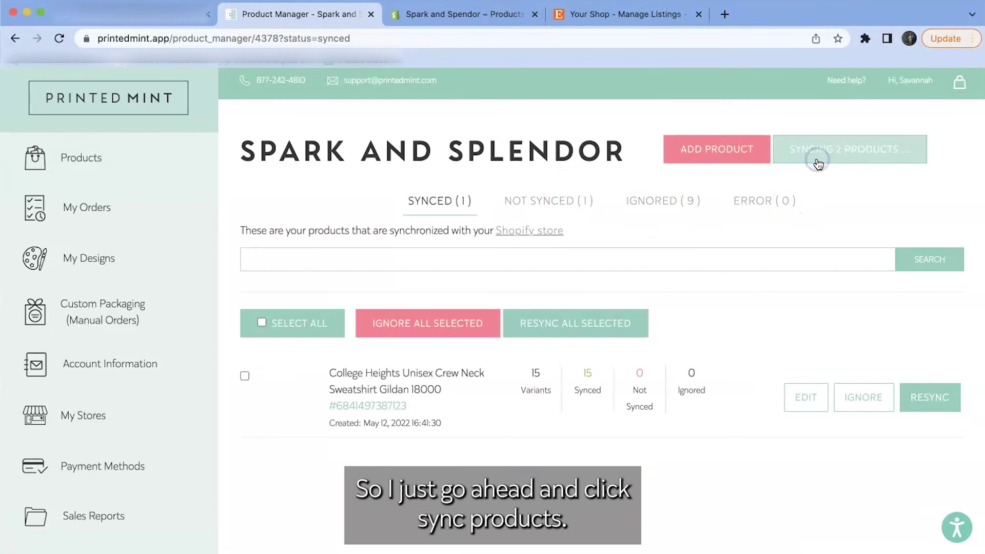
pyautogui.click(469, 13)
pyautogui.click(314, 20)
pyautogui.click(527, 199)
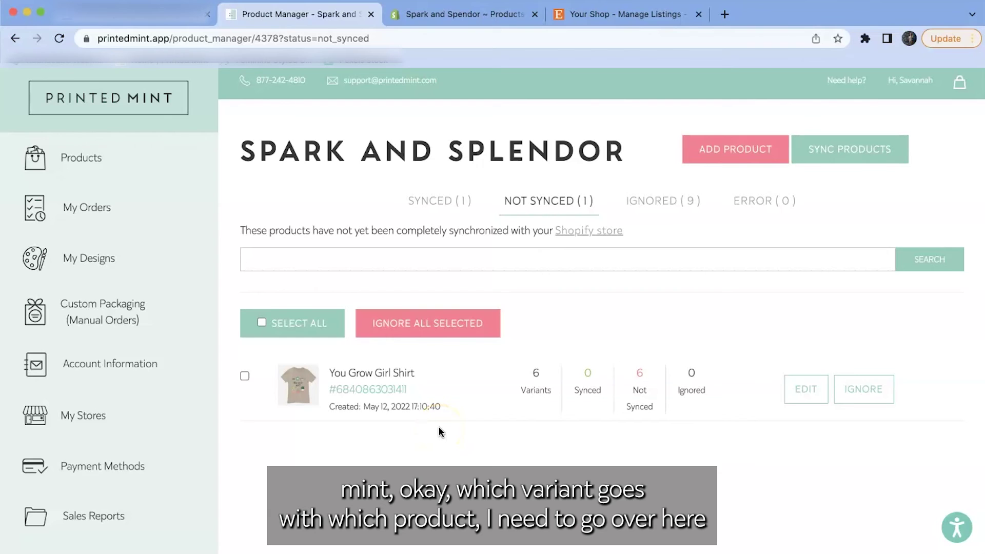
# Open the unsynced You Grow Girl Shirt for editing and look through its list of size variants
pyautogui.click(817, 398)
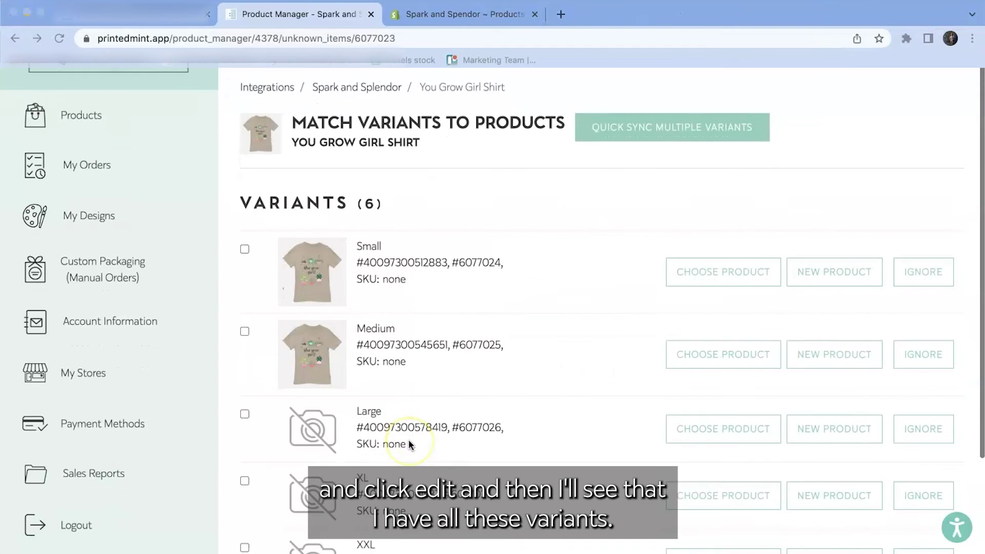
pyautogui.scroll(-2, 409, 439)
pyautogui.scroll(-2, 409, 439)
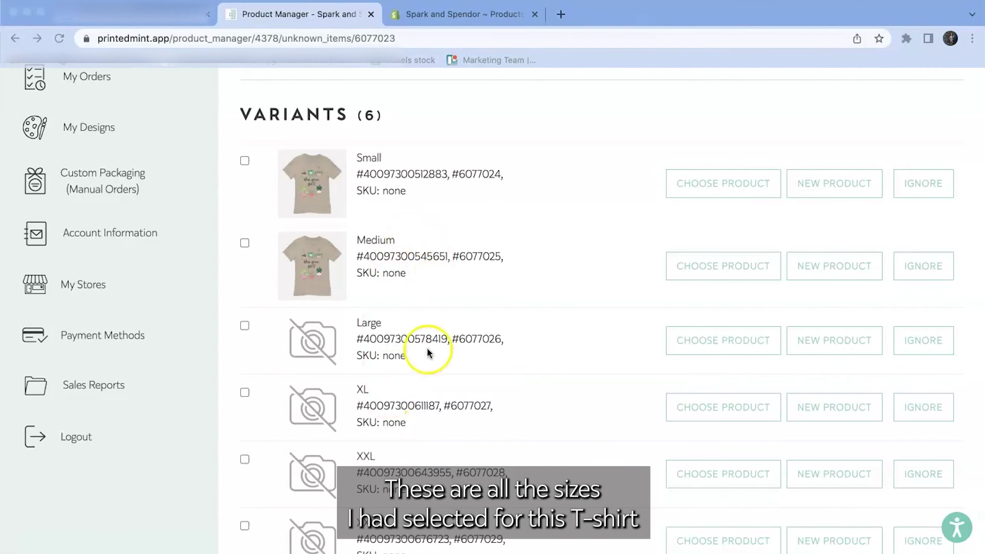
pyautogui.scroll(5, 431, 471)
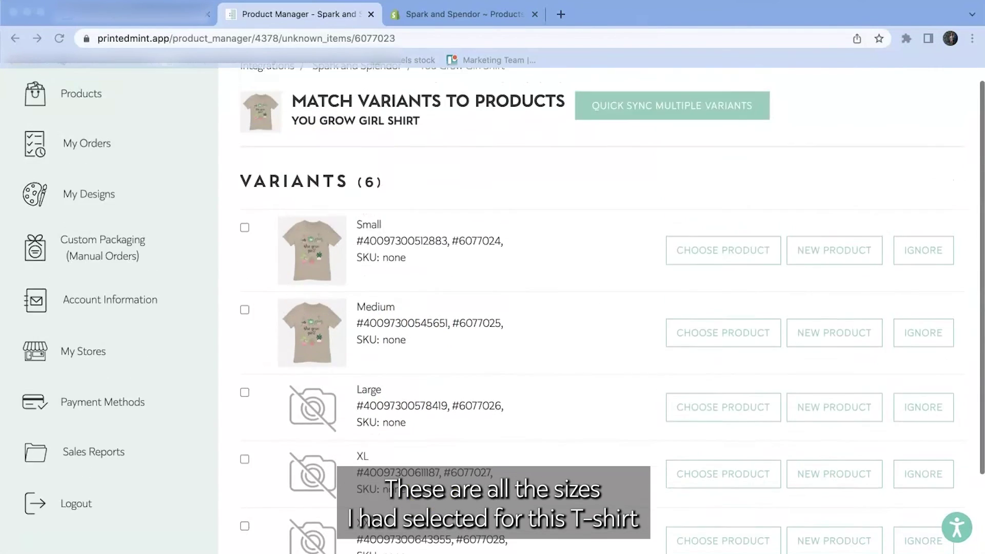
# Start a quick sync of multiple variants and choose the Plants Bella Canvas Unisex Tee 3001 as the matching product
pyautogui.click(636, 171)
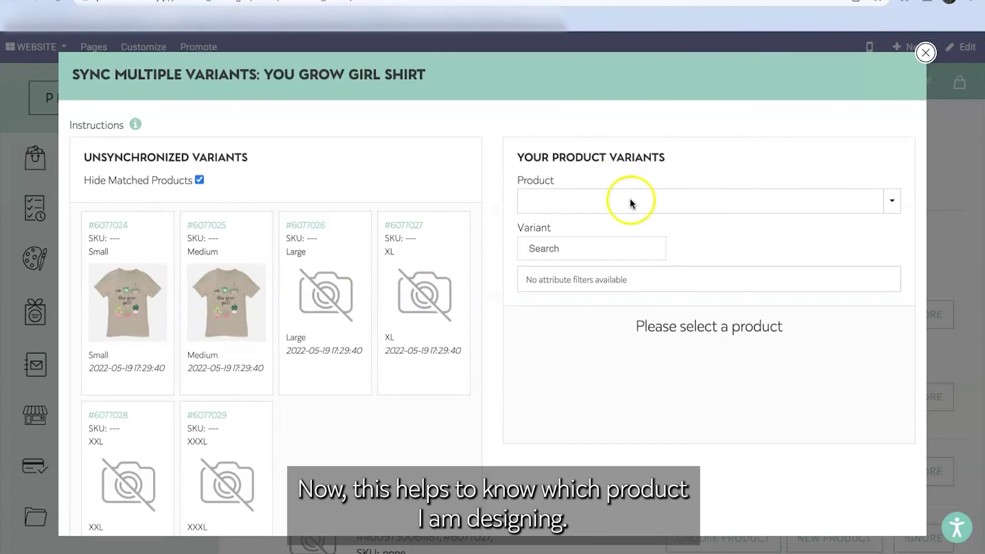
pyautogui.click(580, 203)
pyautogui.write('p')
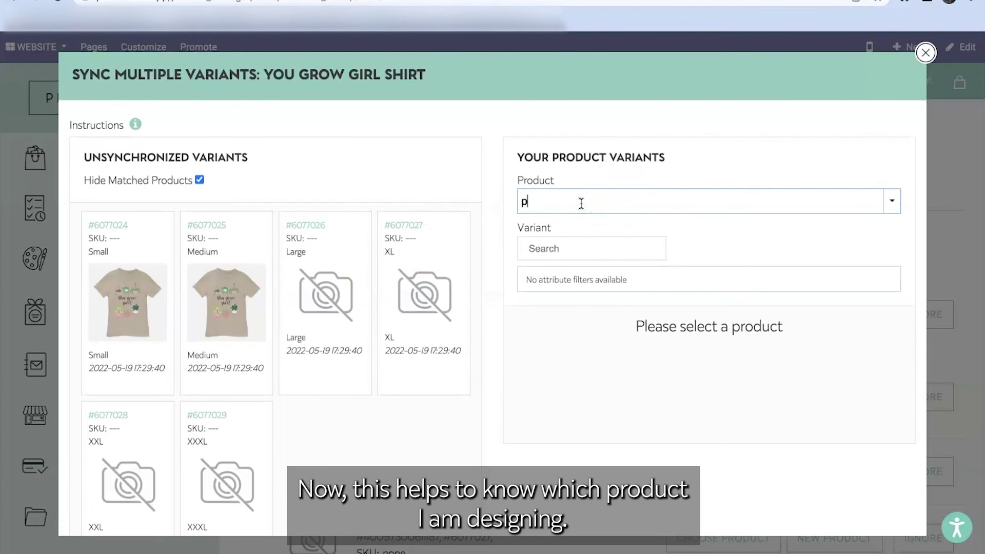
pyautogui.write('lan')
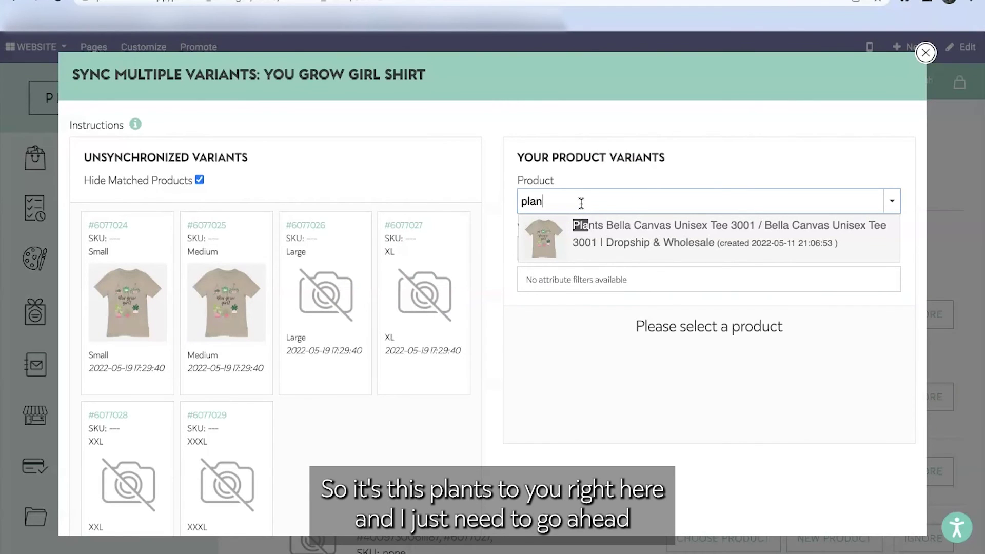
pyautogui.click(651, 250)
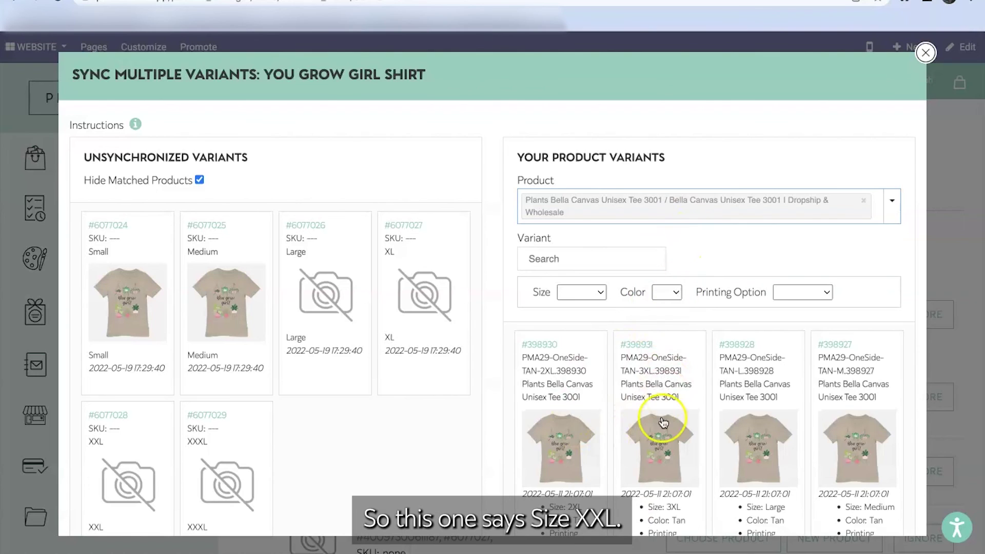
# Match the tee's 2XL and 3XL product variants to the shop's XXL and XXXL variants
pyautogui.scroll(-3, 661, 419)
pyautogui.scroll(1, 662, 423)
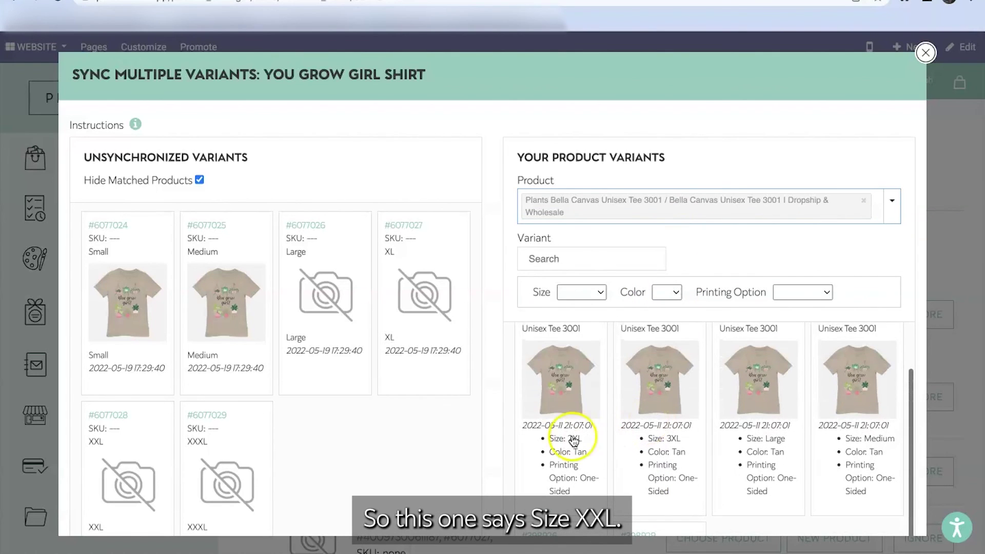
pyautogui.click(569, 438)
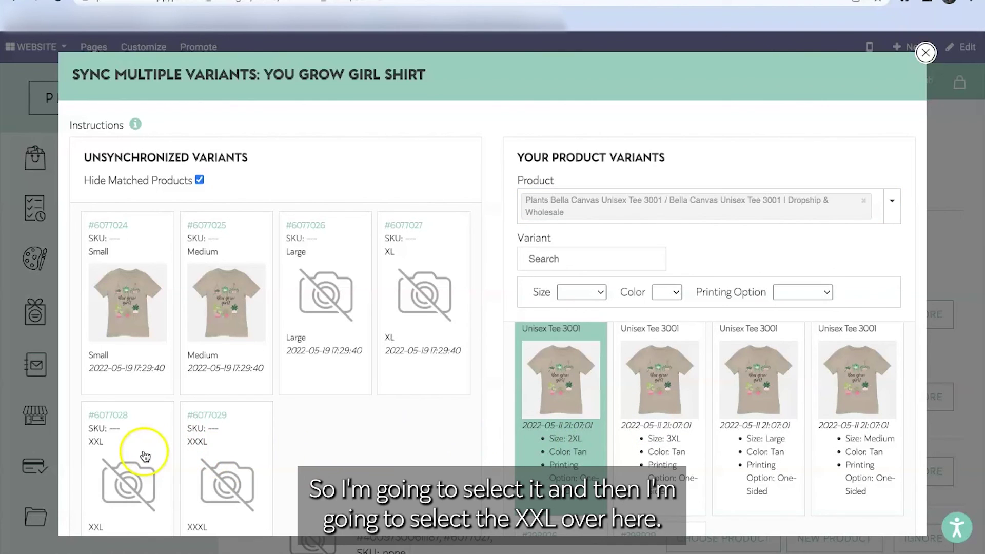
pyautogui.click(146, 456)
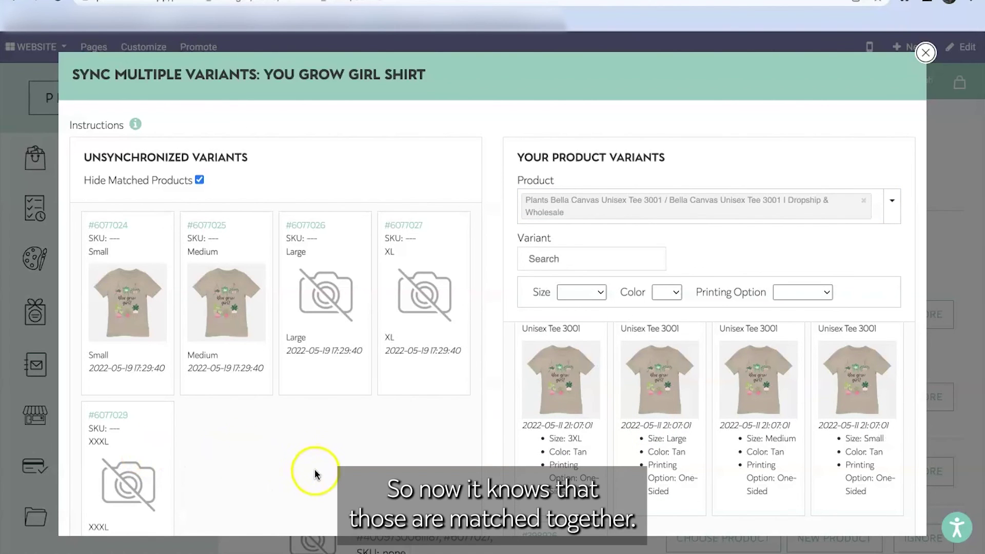
pyautogui.click(586, 443)
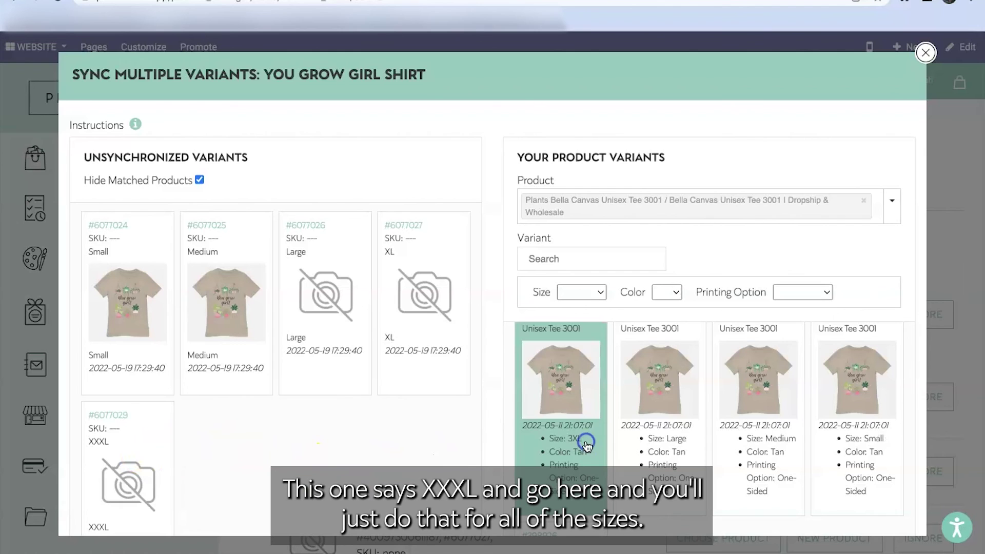
pyautogui.click(137, 451)
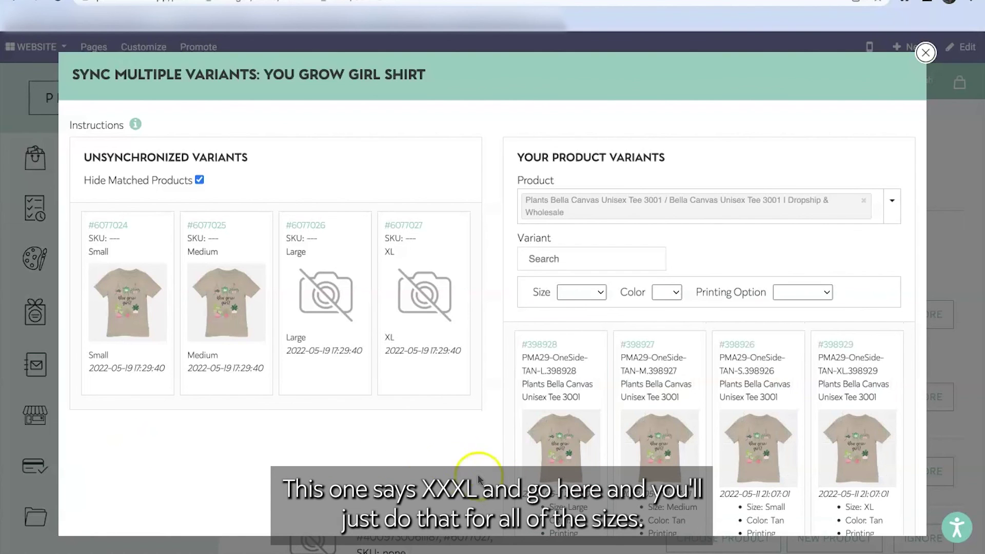
# Match the tee's Large and Medium product variants to the shop's Large and Medium variants
pyautogui.click(551, 495)
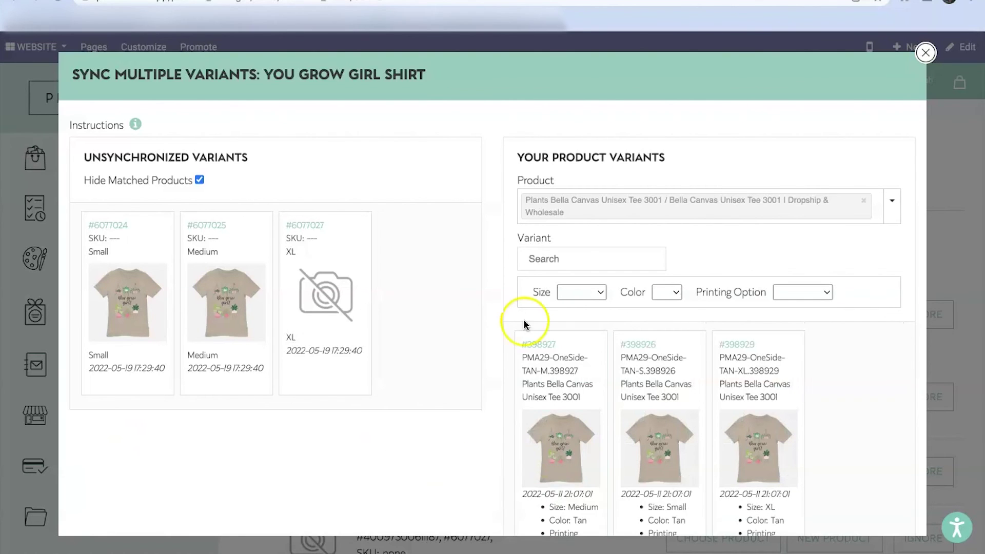
pyautogui.click(599, 292)
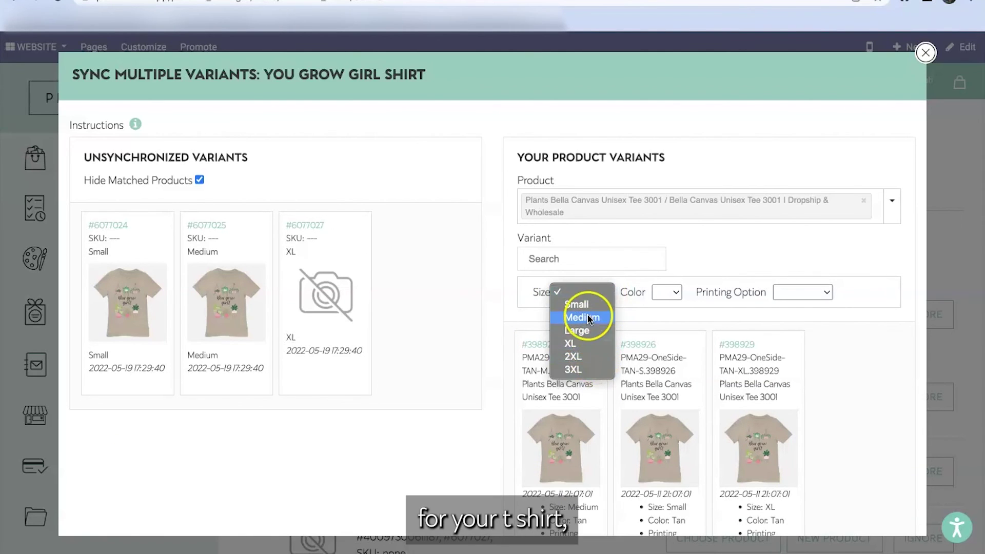
pyautogui.click(677, 292)
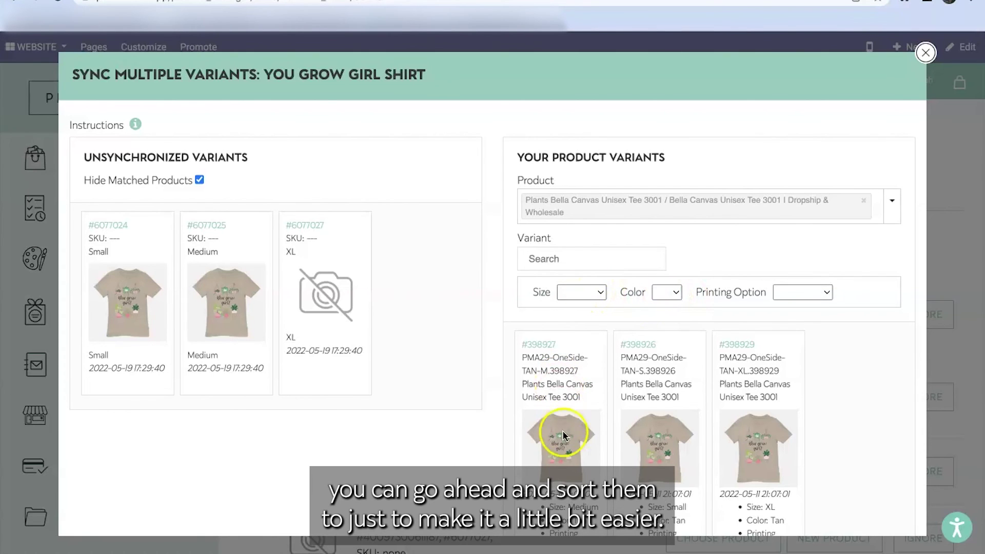
pyautogui.click(565, 476)
pyautogui.click(222, 371)
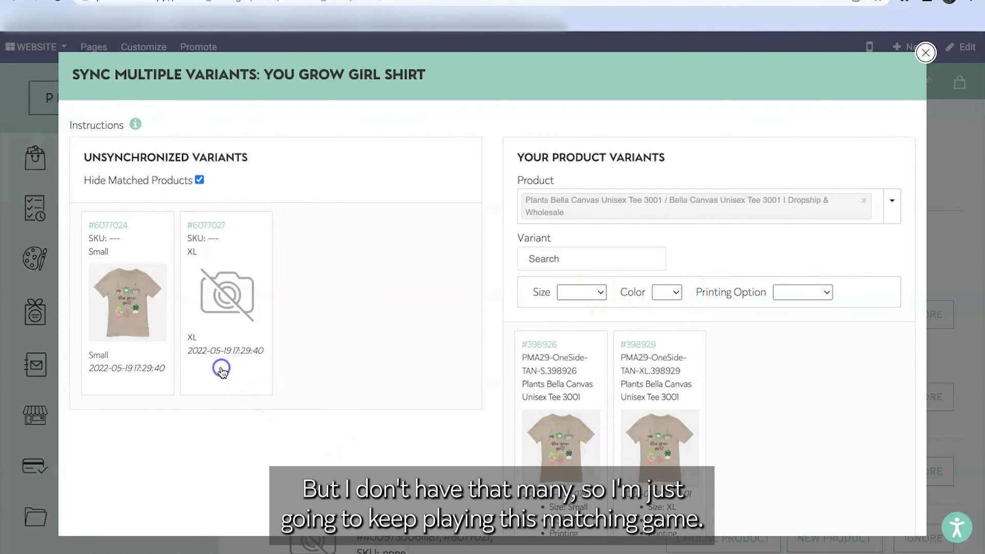
# Match the tee's Small and XL product variants to the shop's Small and XL variants
pyautogui.click(553, 464)
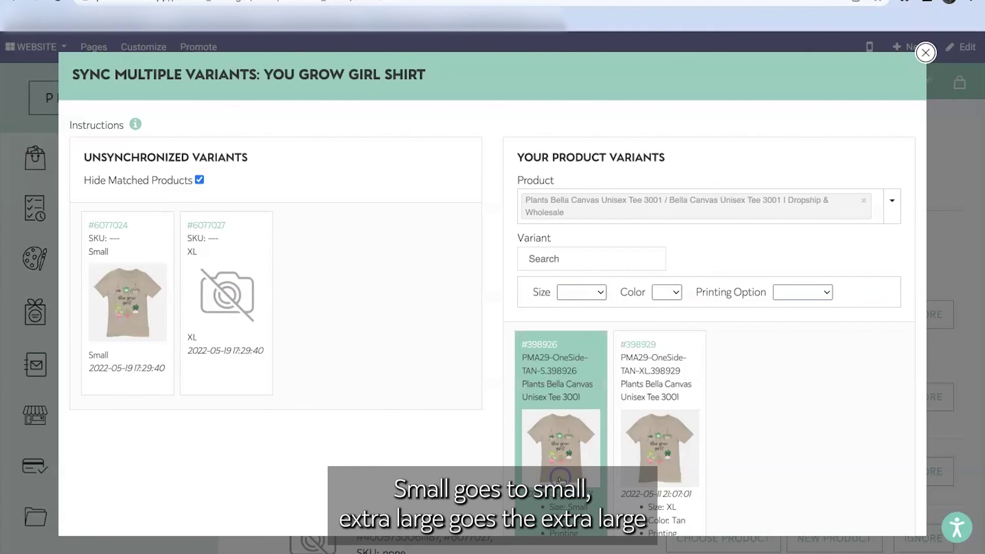
pyautogui.click(117, 365)
pyautogui.click(583, 452)
pyautogui.click(149, 348)
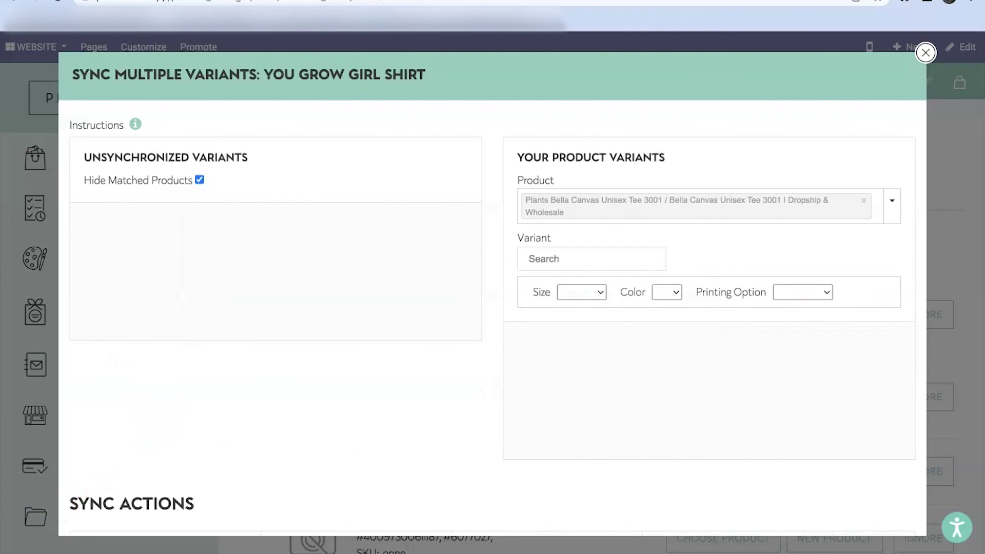
# Review the pending variant matches in the sync actions list and apply all six
pyautogui.scroll(-7, 153, 400)
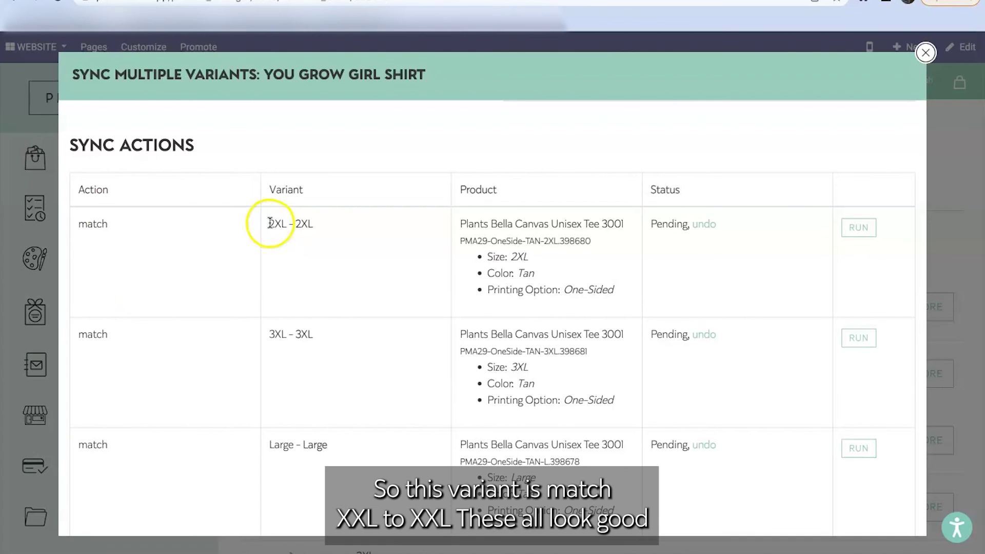
pyautogui.scroll(-1, 385, 417)
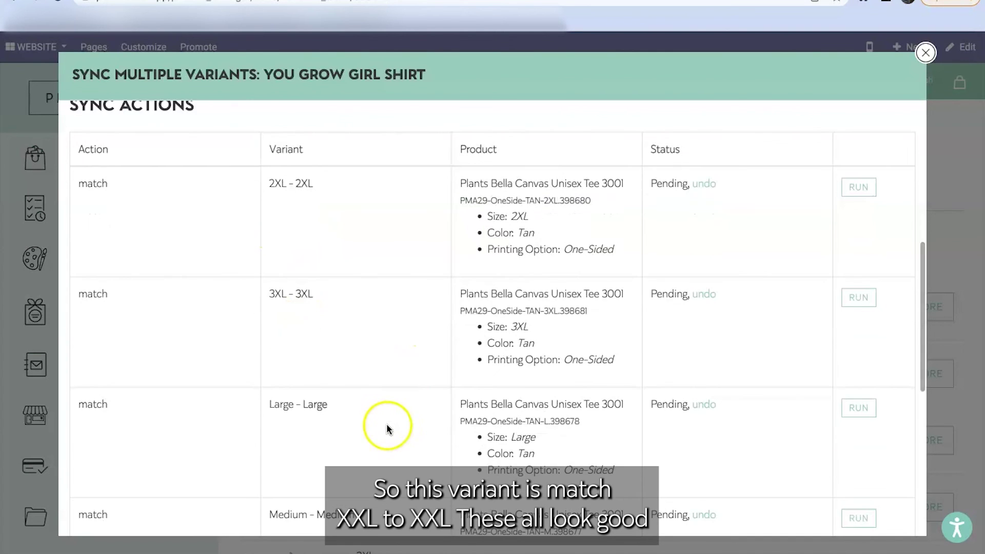
pyautogui.scroll(-5, 374, 435)
pyautogui.scroll(8, 353, 328)
pyautogui.scroll(-8, 352, 330)
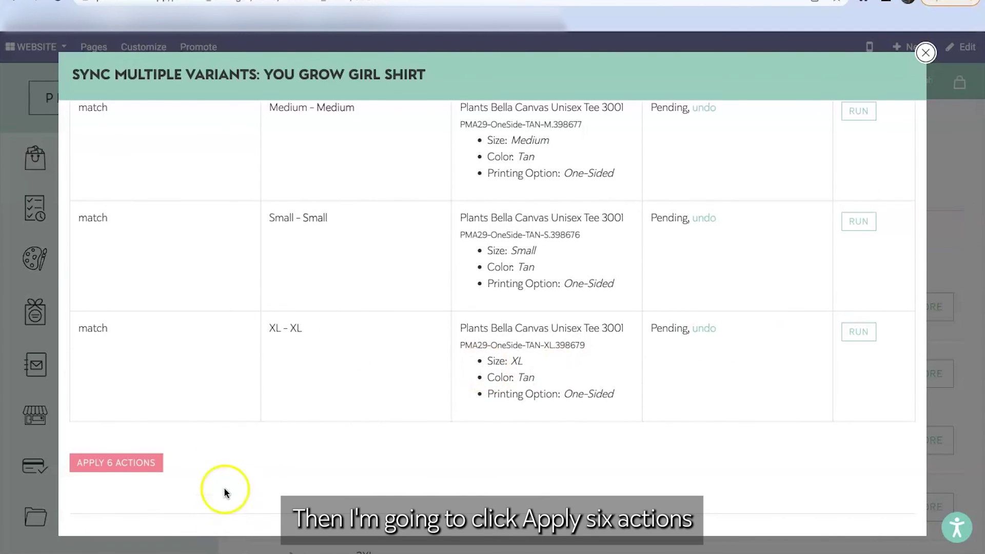
pyautogui.click(154, 472)
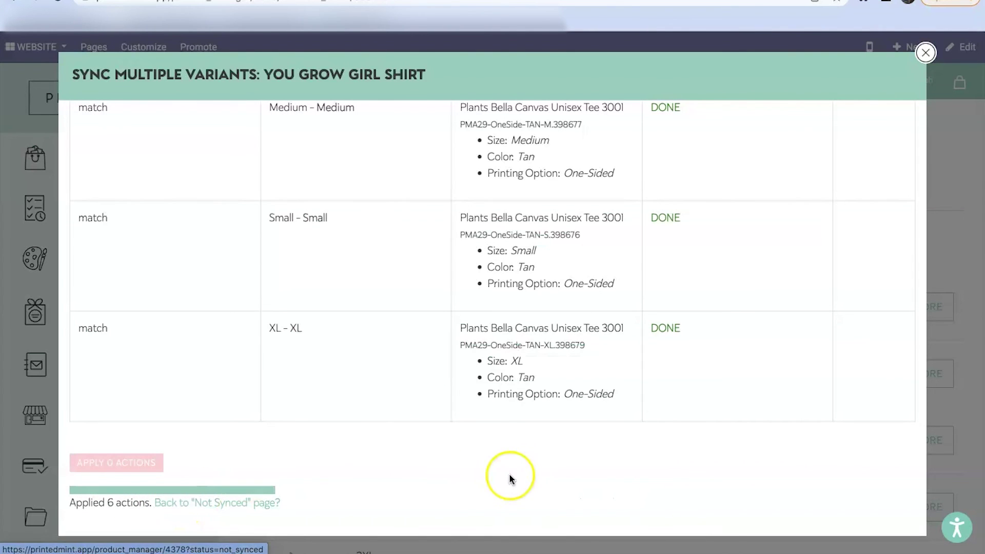
pyautogui.scroll(2, 509, 473)
pyautogui.scroll(-3, 509, 473)
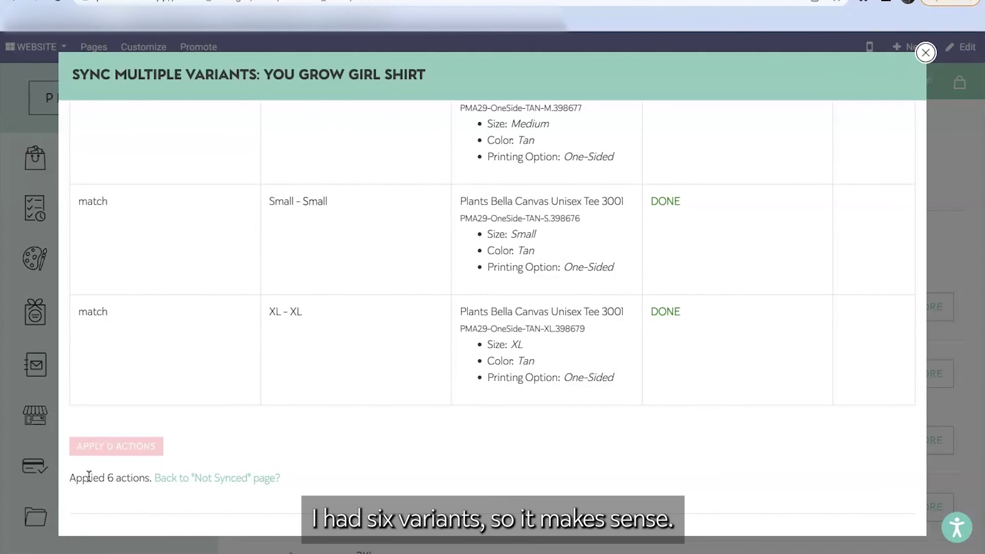
# Return to the store's product manager and view its synced products
pyautogui.click(213, 480)
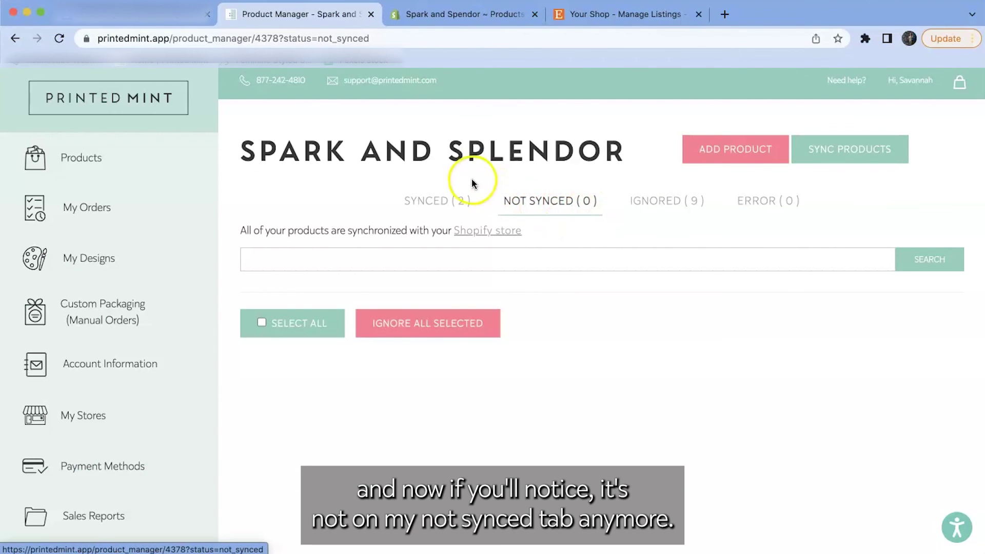
pyautogui.click(447, 201)
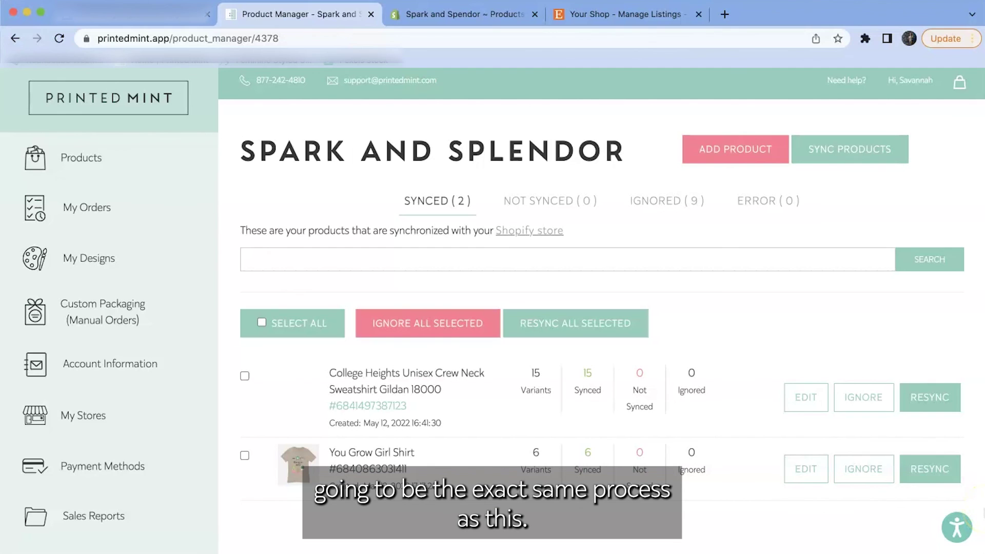
pyautogui.scroll(-1, 918, 459)
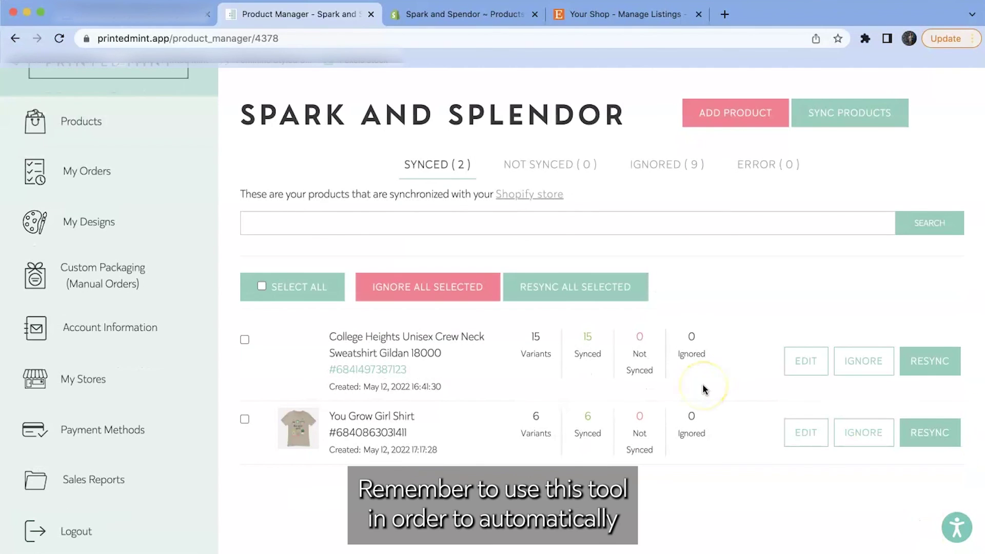